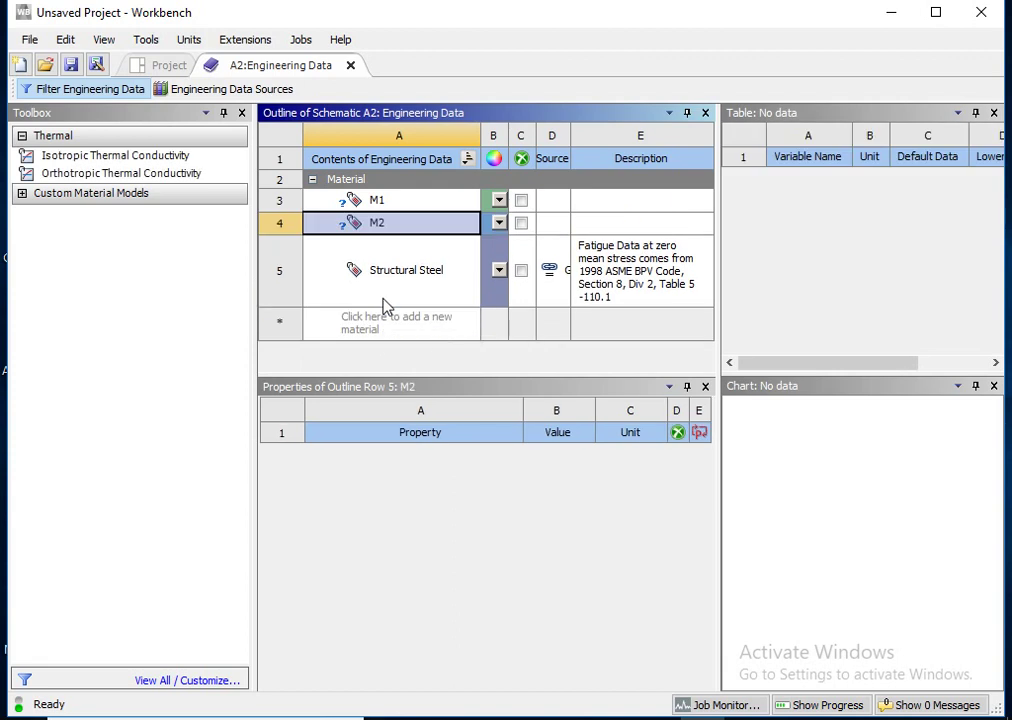
Add a new material named M3 to the engineering data
click(408, 324)
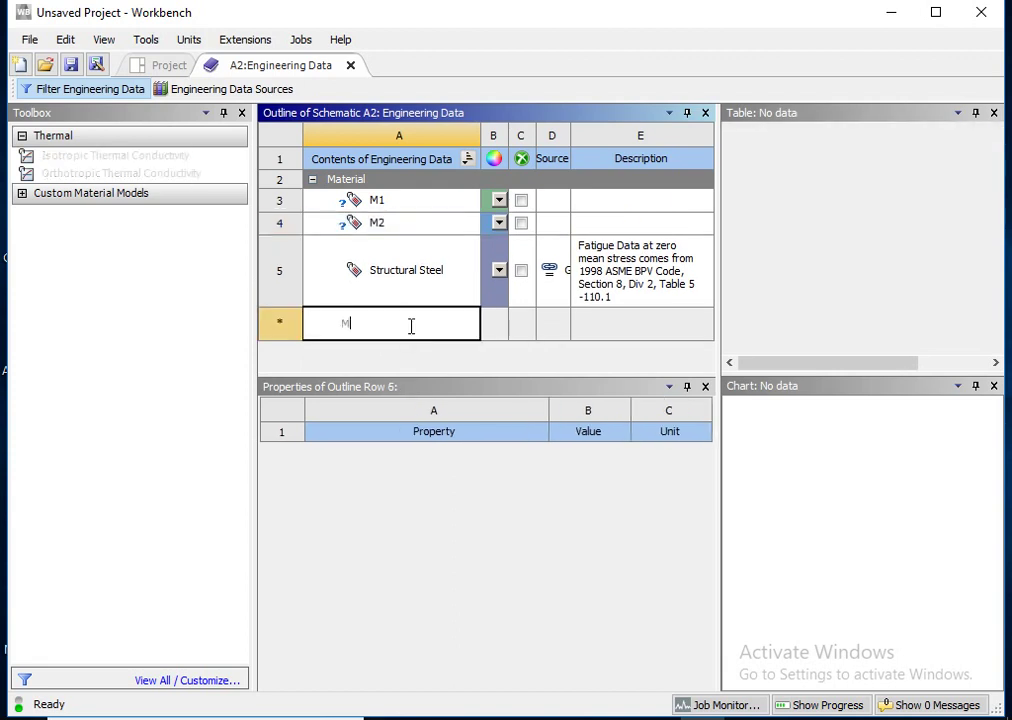
text(M3)
key(Return)
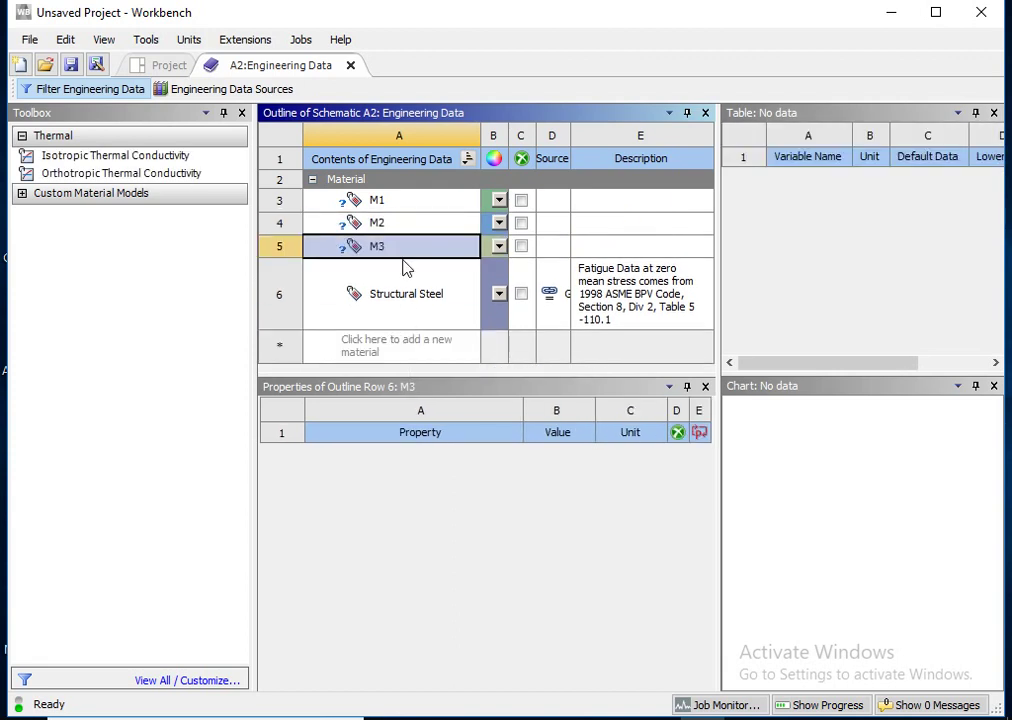
Give material M1 an isotropic thermal conductivity of 8.5, using a metre-based conductivity unit
click(393, 202)
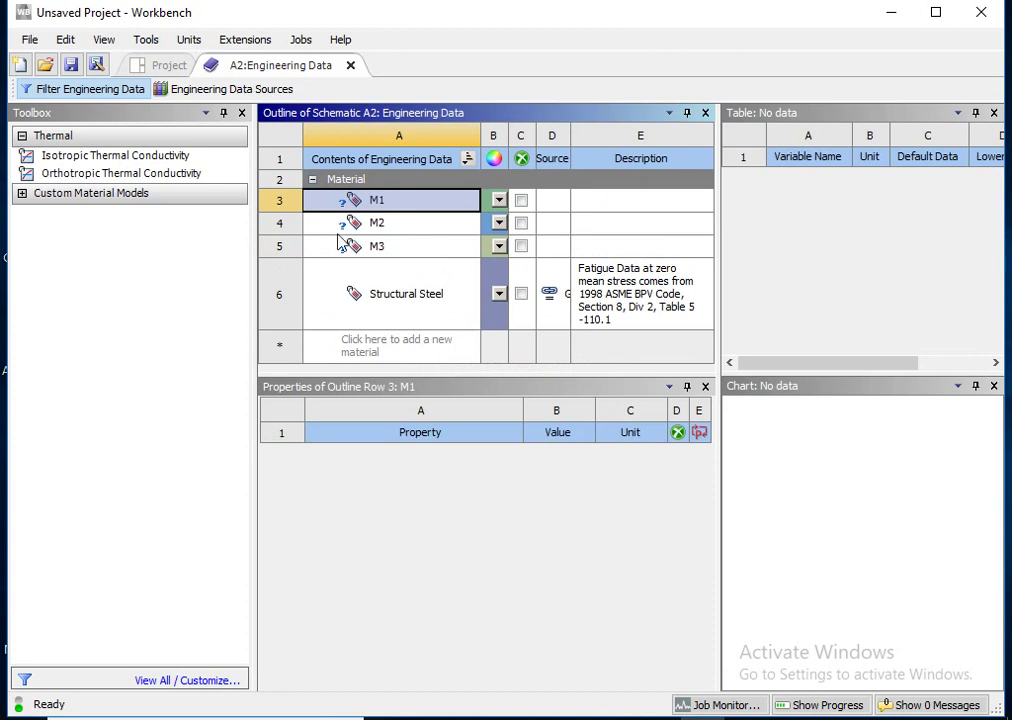
double_click(100, 157)
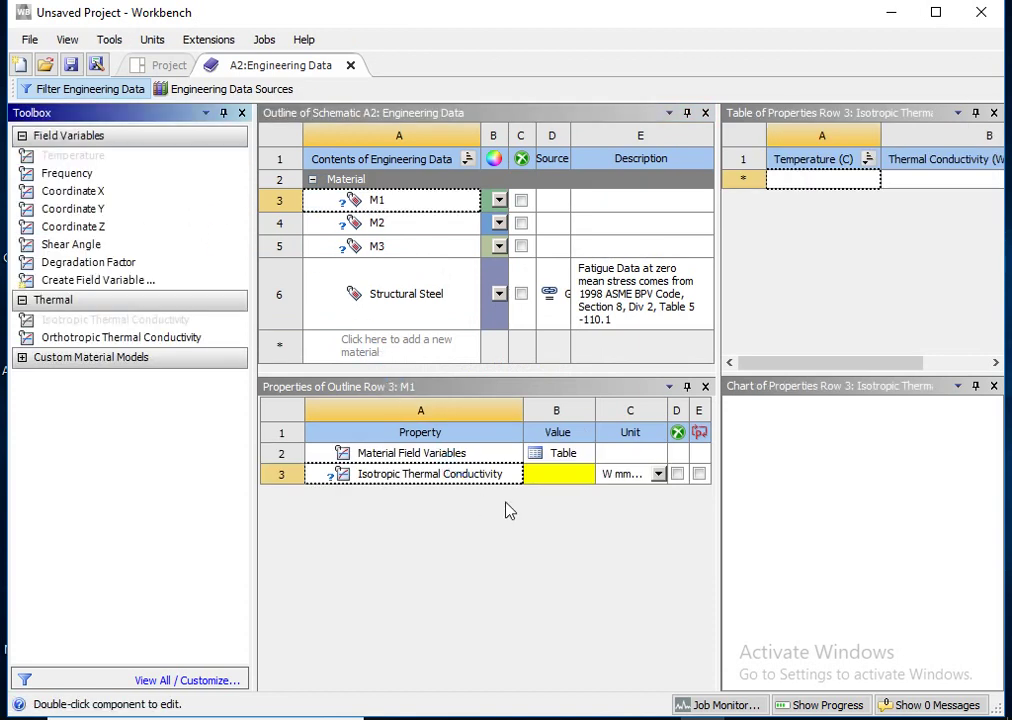
click(153, 40)
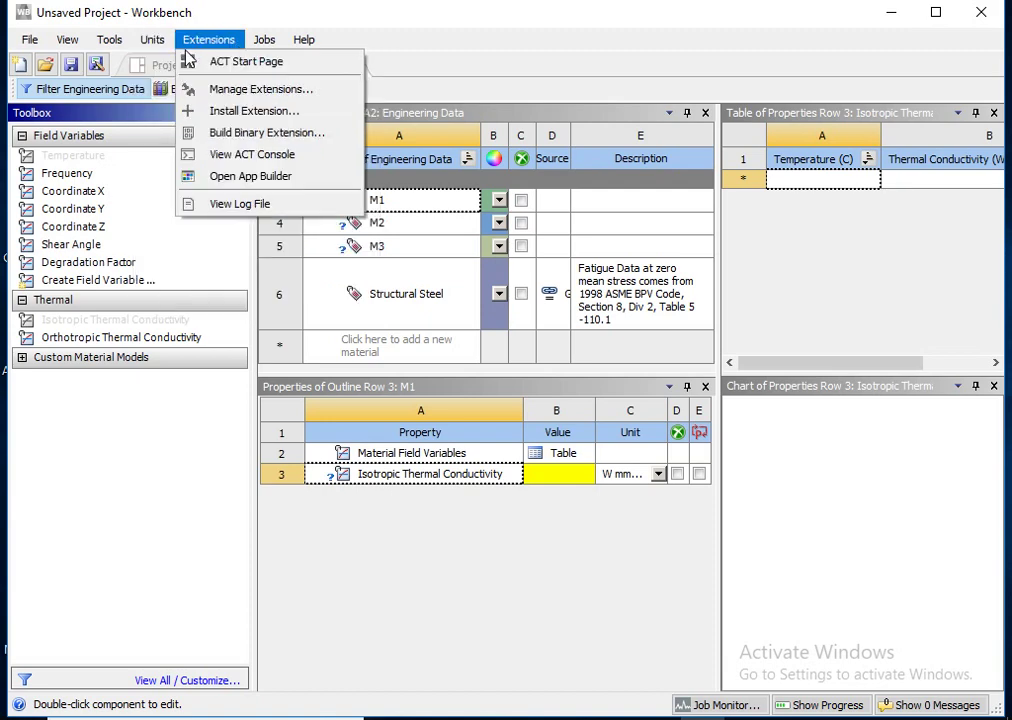
click(190, 61)
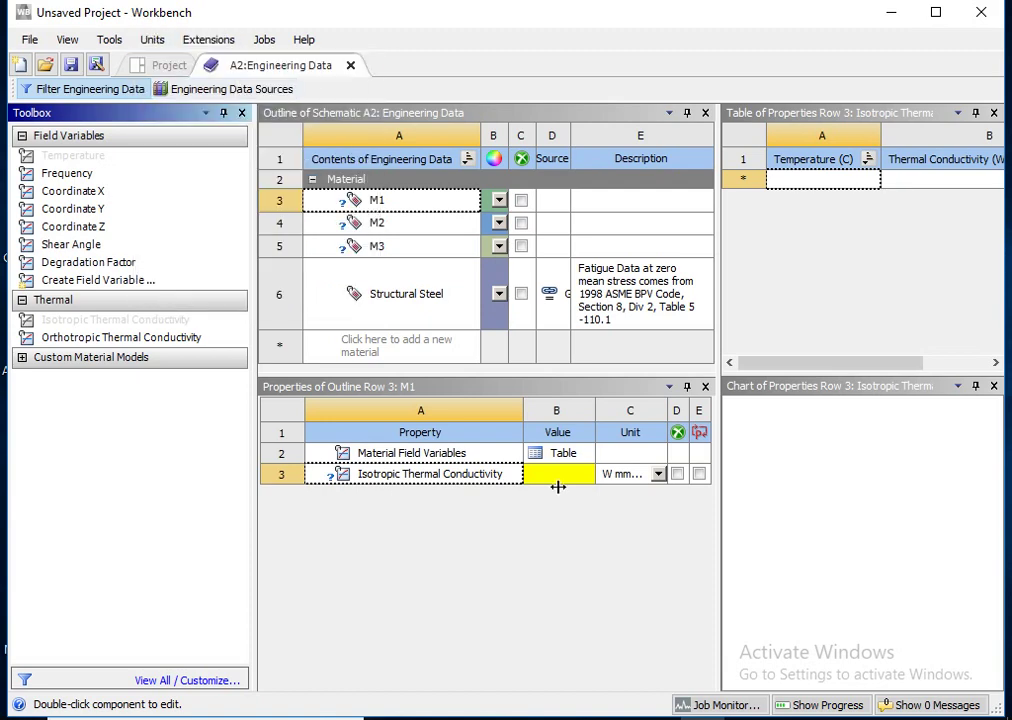
click(658, 477)
click(605, 130)
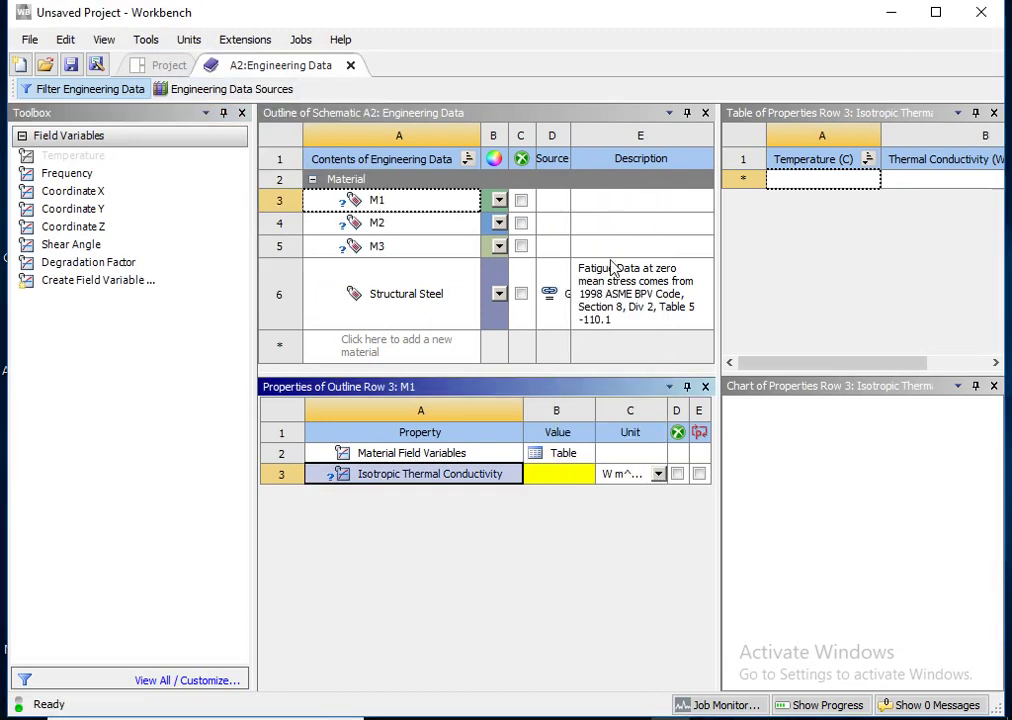
click(580, 475)
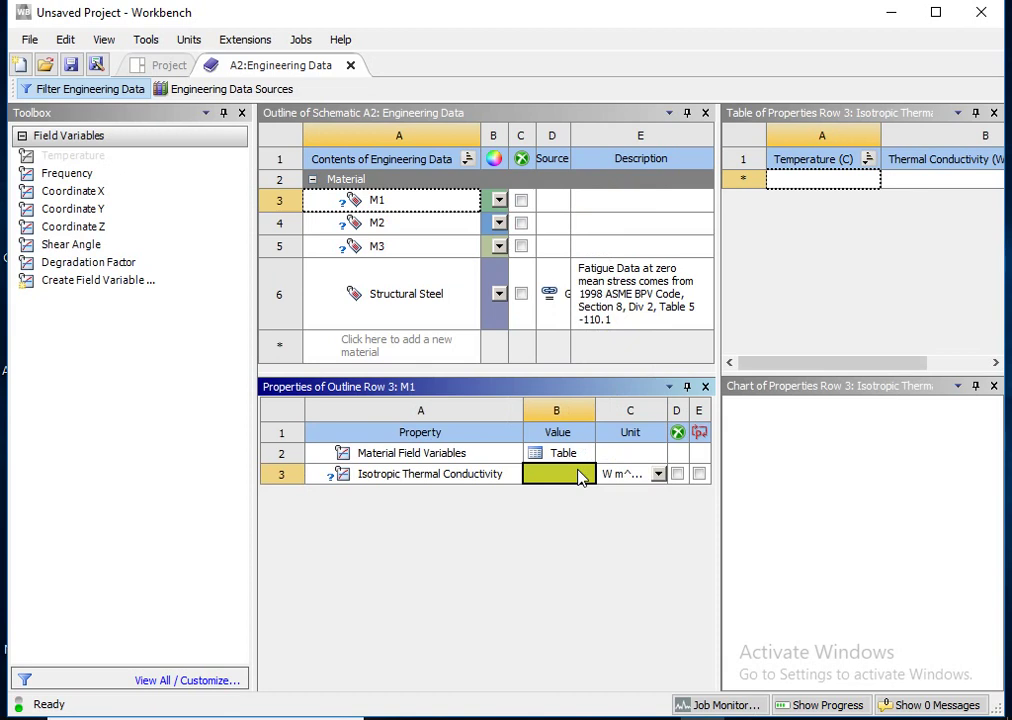
text(8.5)
key(Return)
Give material M2 an isotropic thermal conductivity of 0.25 W m^-1 K^-1
click(390, 224)
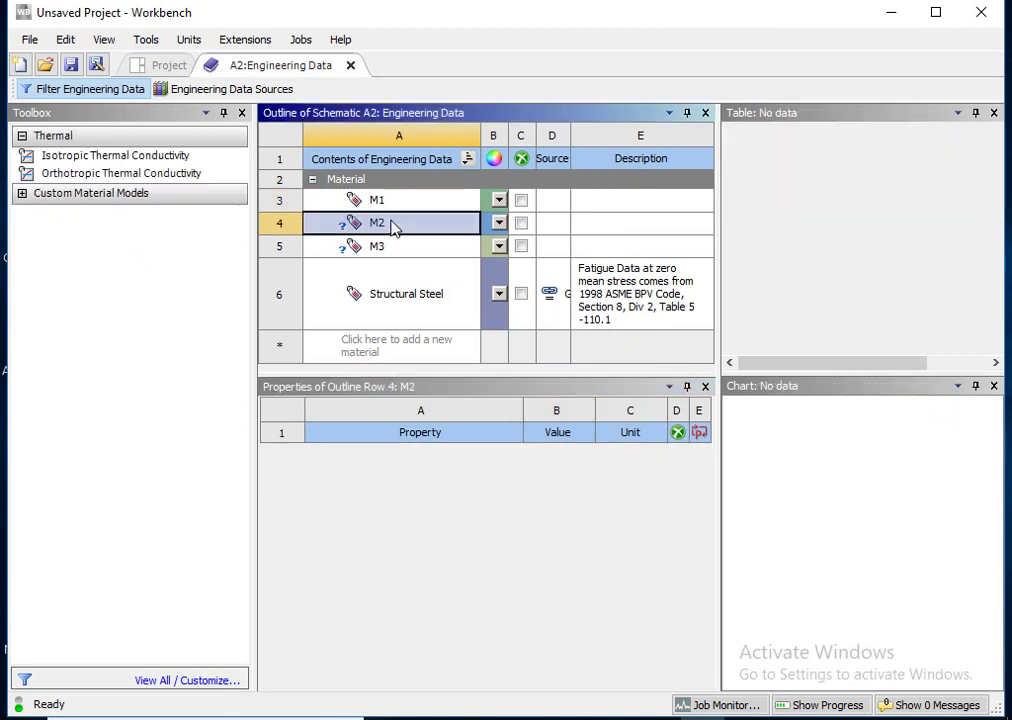
double_click(90, 157)
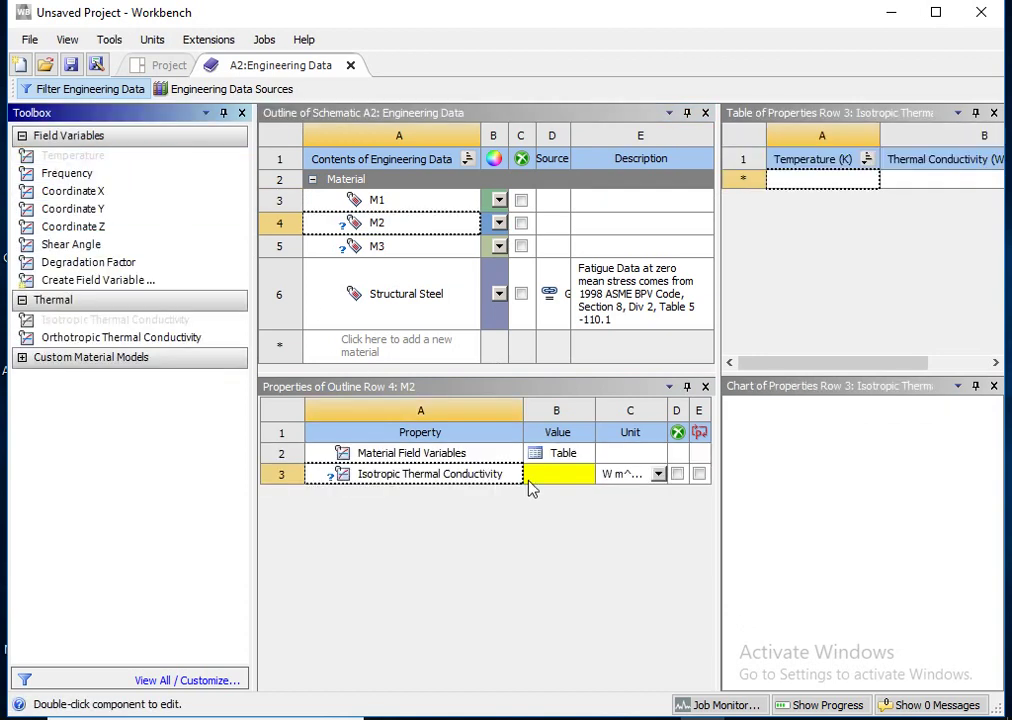
click(555, 474)
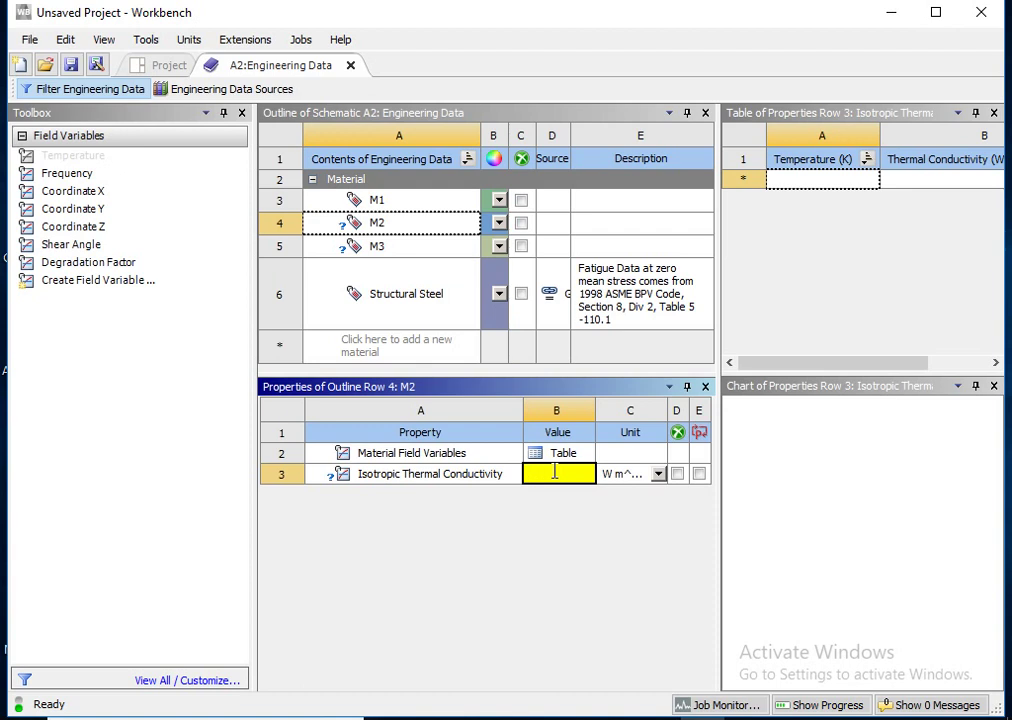
key(Return)
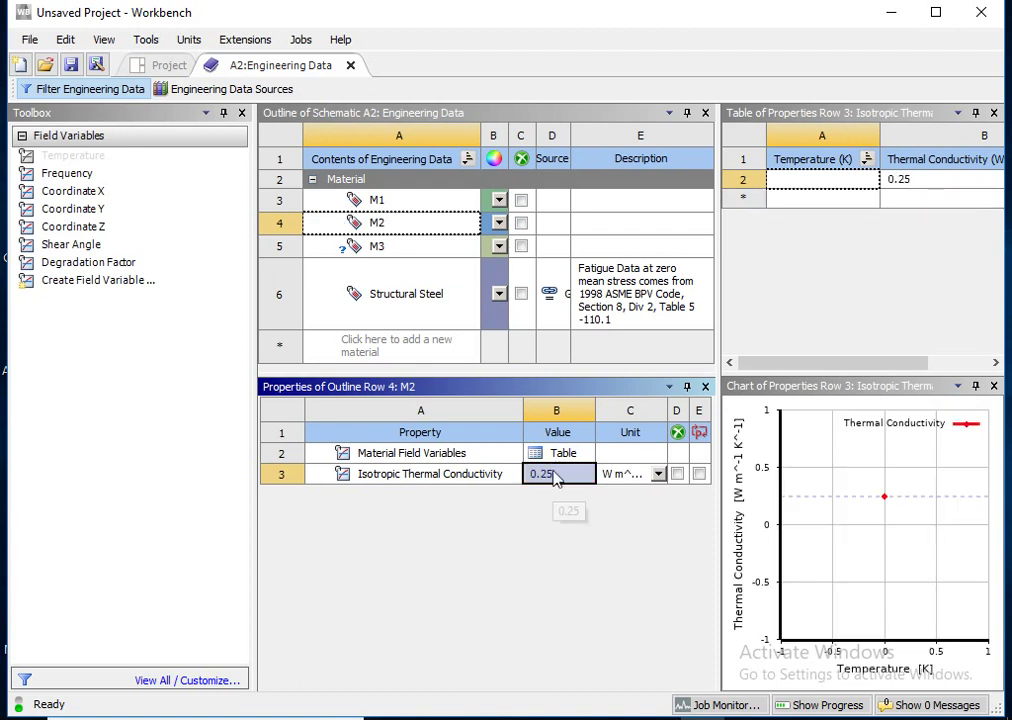
Give material M3 an isotropic thermal conductivity of 0.08 W m^-1 K^-1
click(418, 250)
double_click(140, 158)
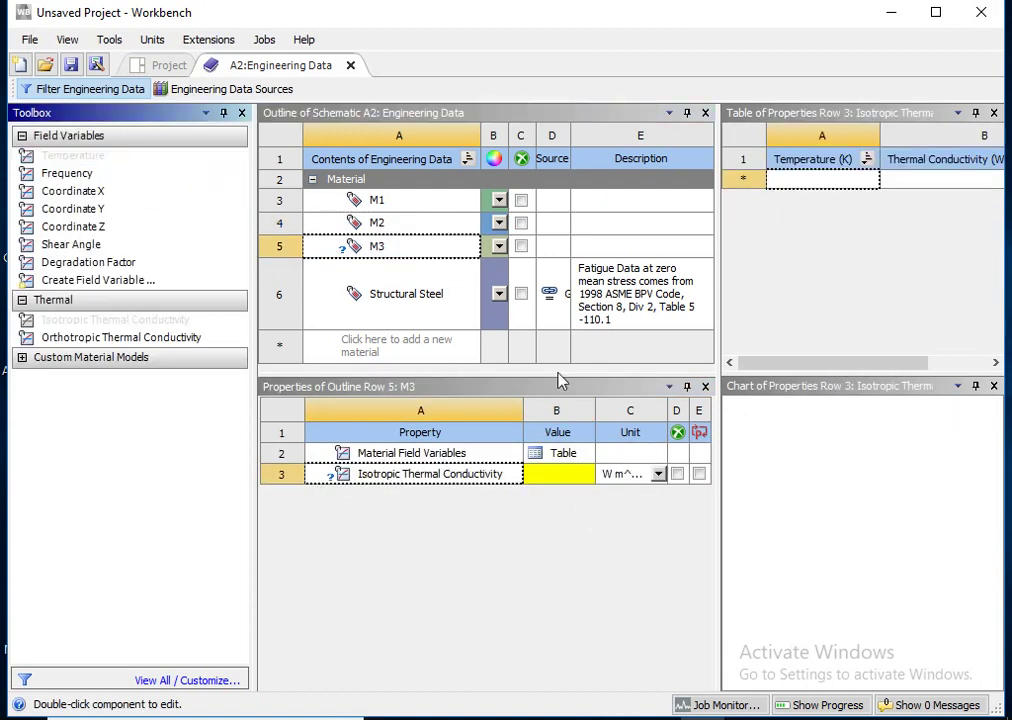
click(580, 478)
click(580, 478)
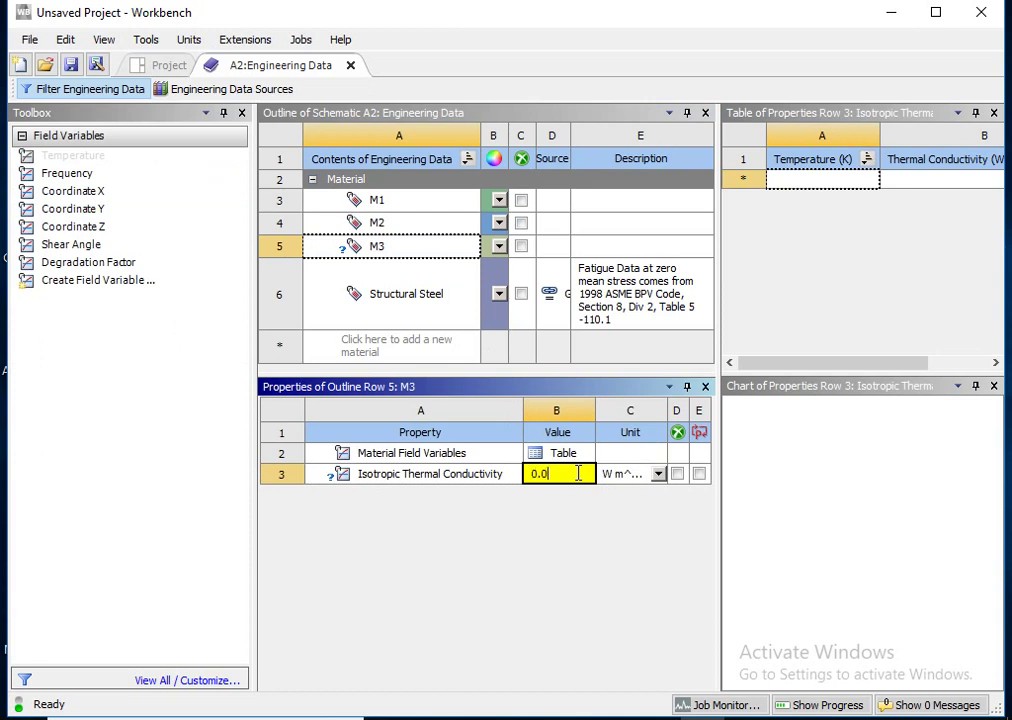
key(Return)
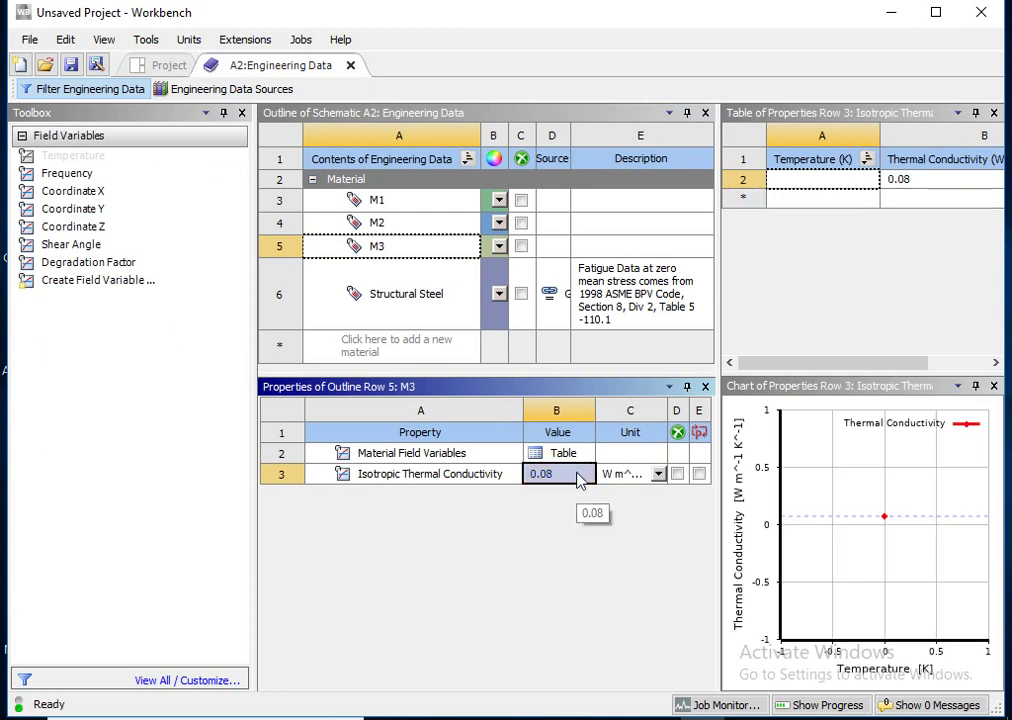
Close the engineering data and open the Steady-State Thermal system's geometry in DesignModeler
click(350, 66)
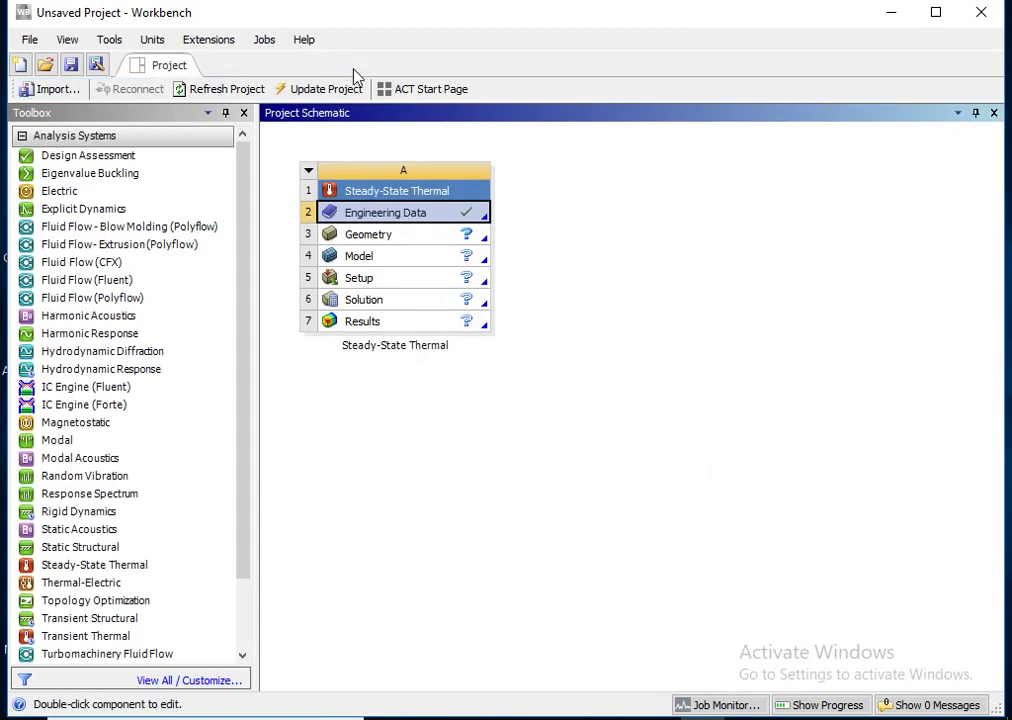
right_click(409, 240)
click(452, 270)
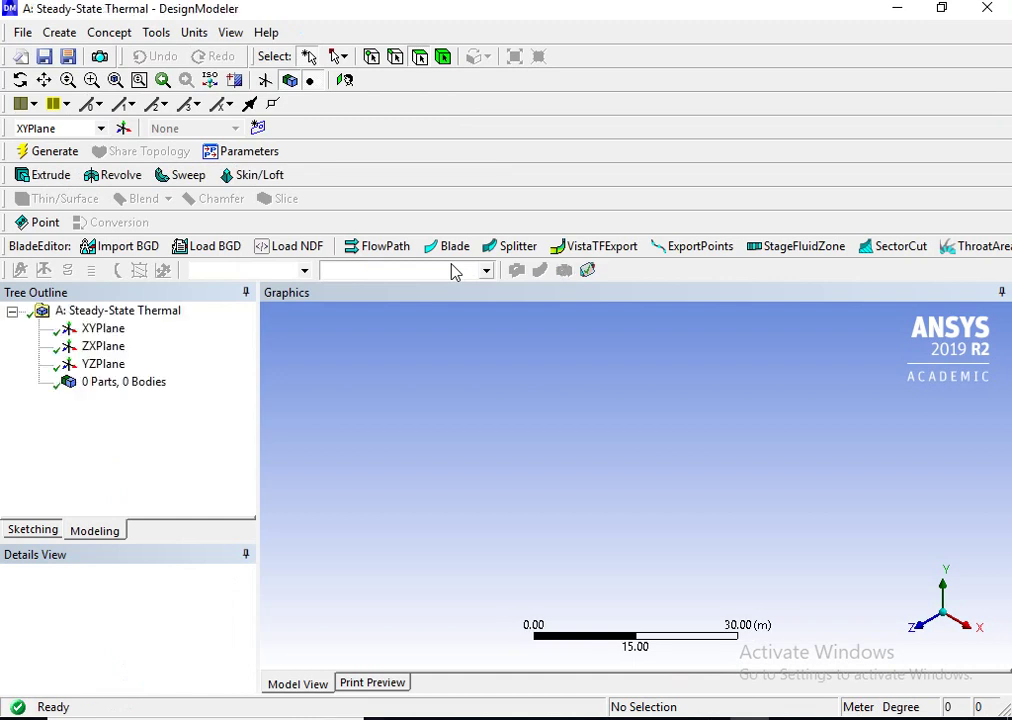
Orient the view to look straight at the XYPlane and check the length unit
click(104, 330)
right_click(476, 447)
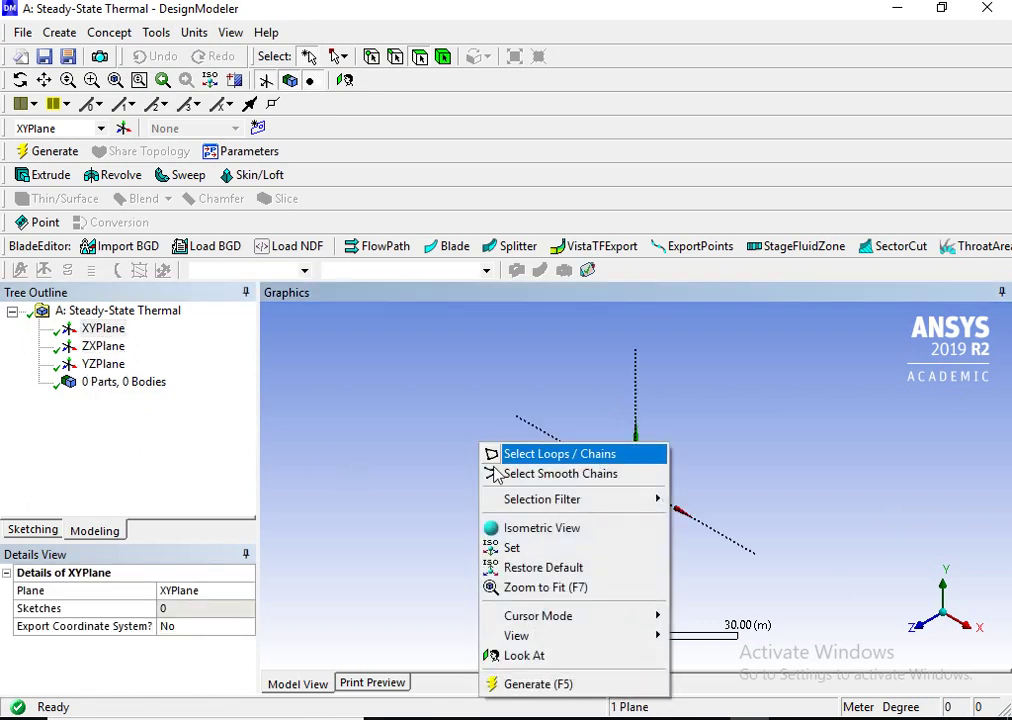
click(513, 655)
click(194, 33)
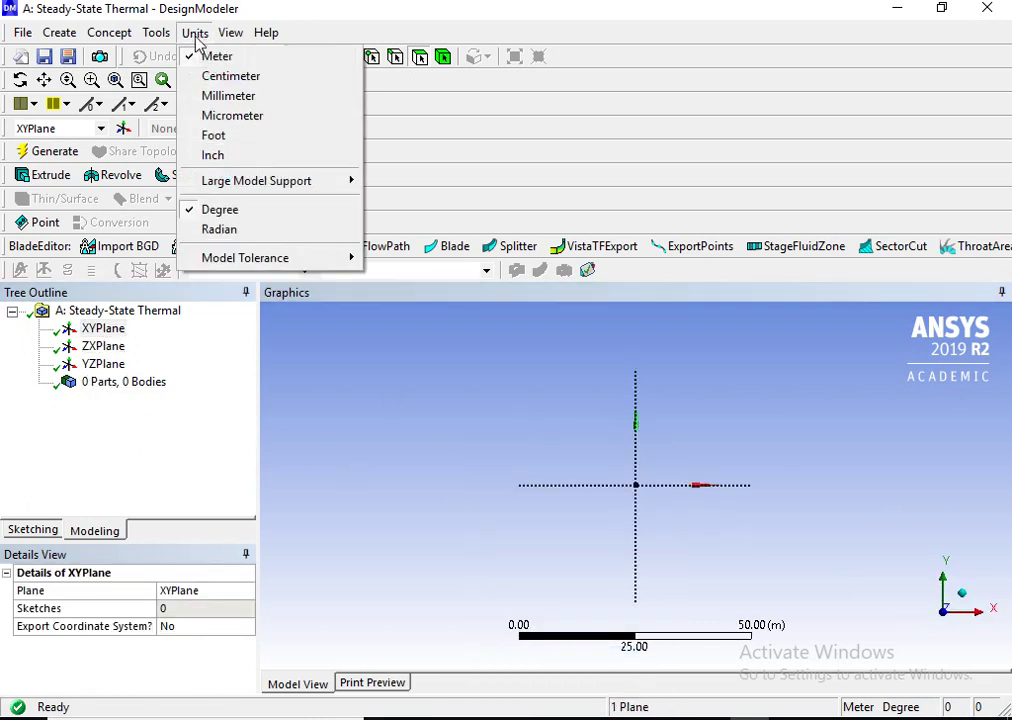
click(404, 339)
click(339, 465)
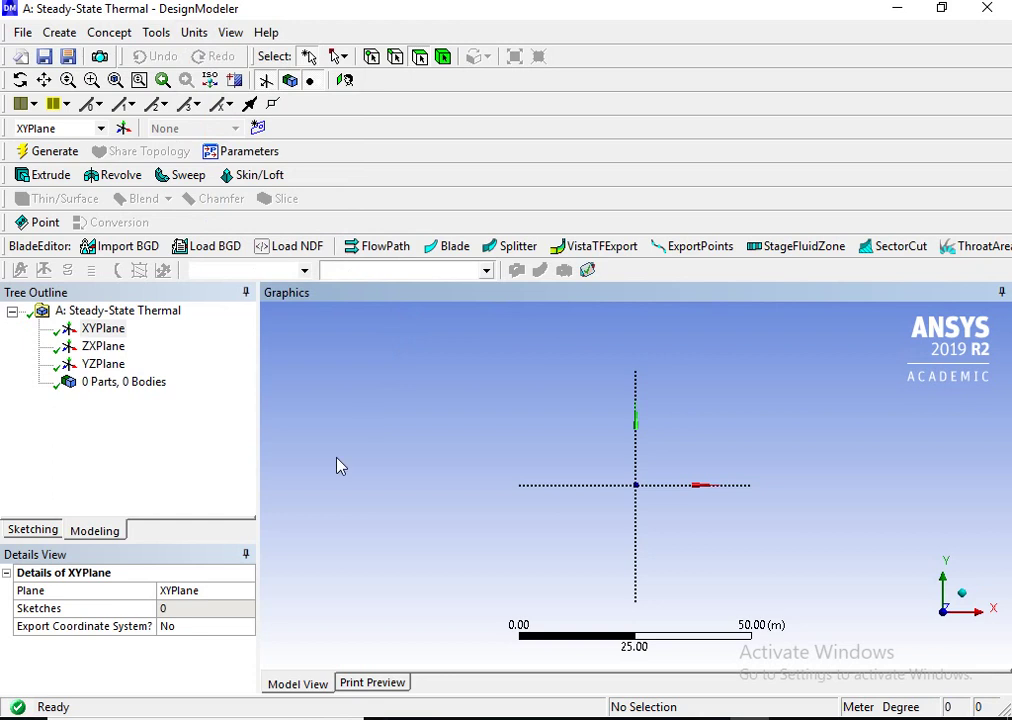
Sketch a rectangle about 13.7 m wide and 23.5 m high on the XYPlane, with its lower-left corner at the origin
click(48, 529)
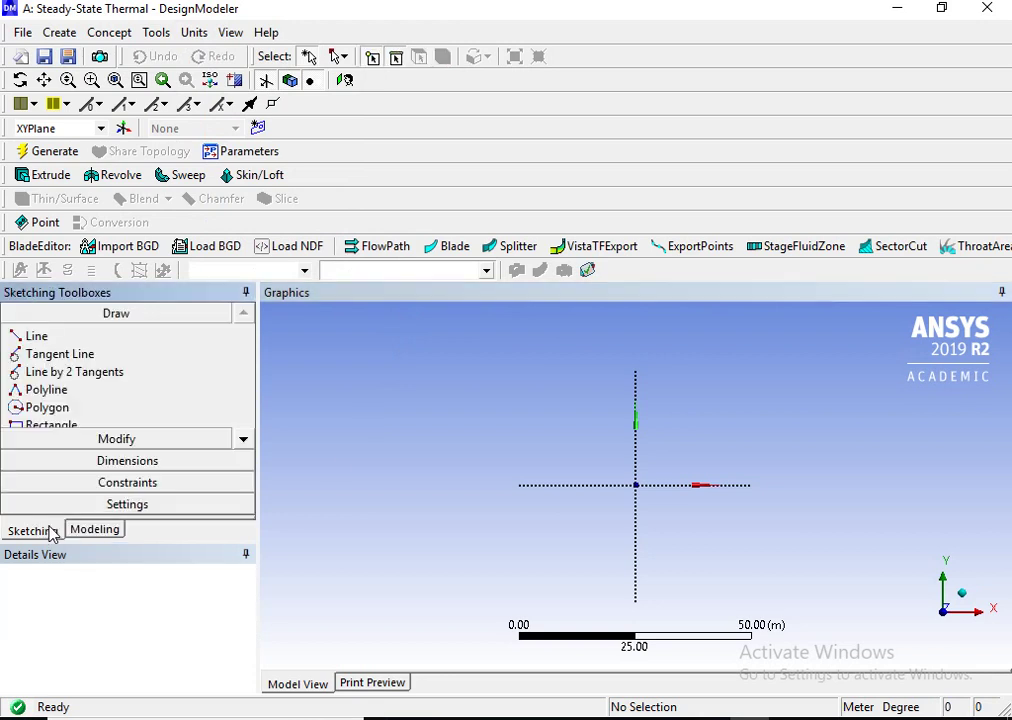
click(244, 440)
click(244, 440)
click(244, 440)
click(244, 440)
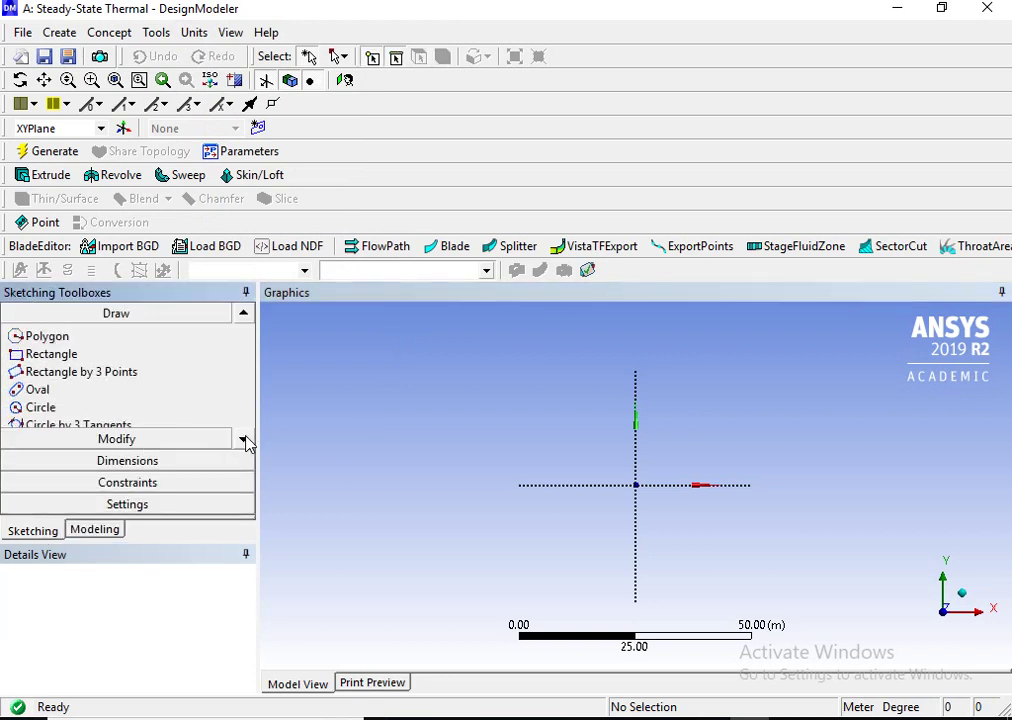
click(40, 357)
click(635, 485)
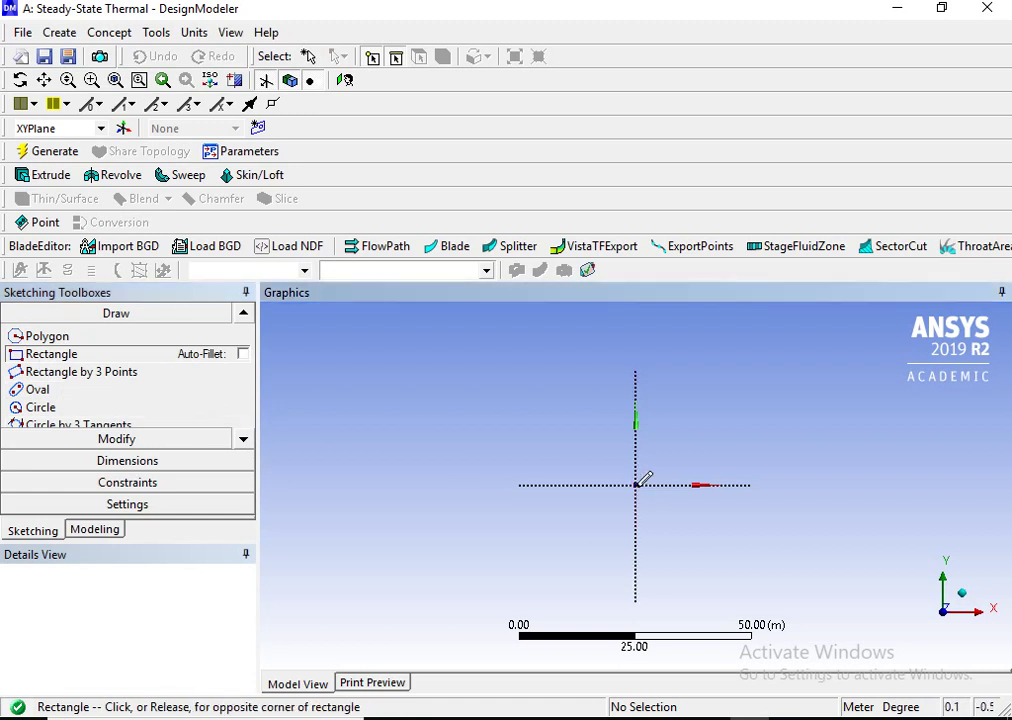
click(700, 377)
Dimension the rectangle's bottom edge and set its width to 0.25 m
click(110, 461)
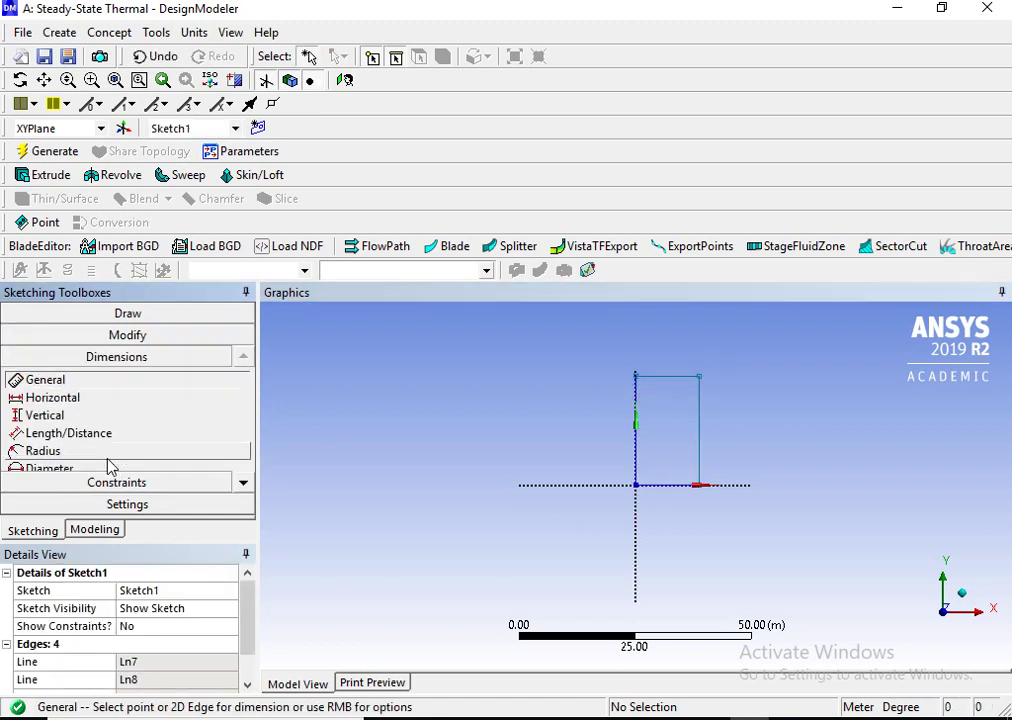
click(667, 487)
click(663, 523)
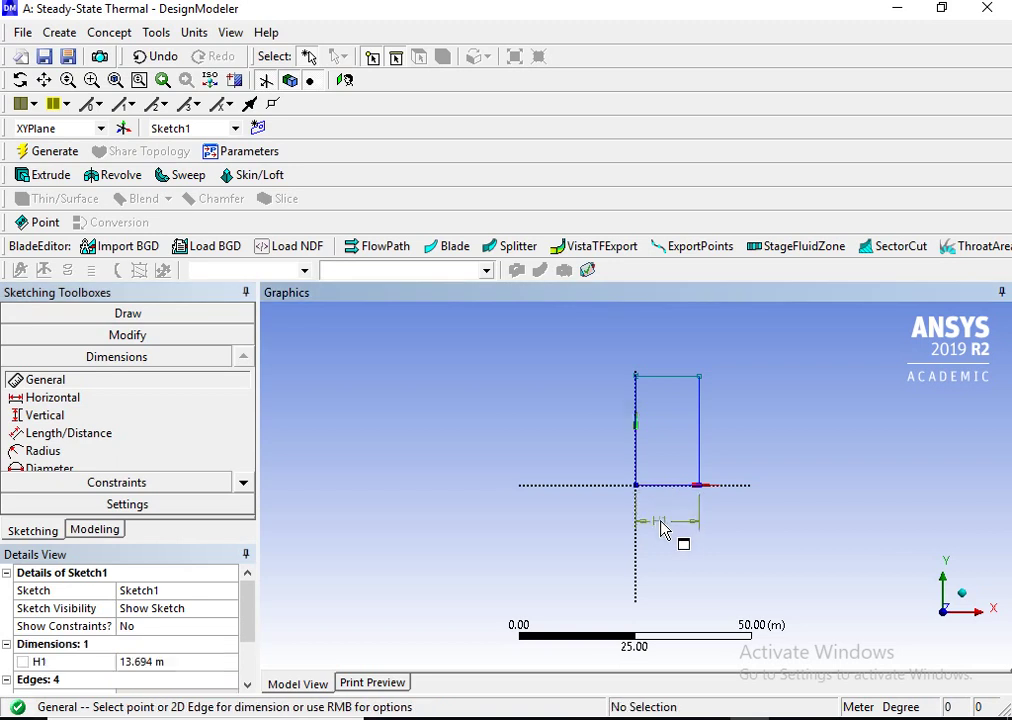
click(196, 662)
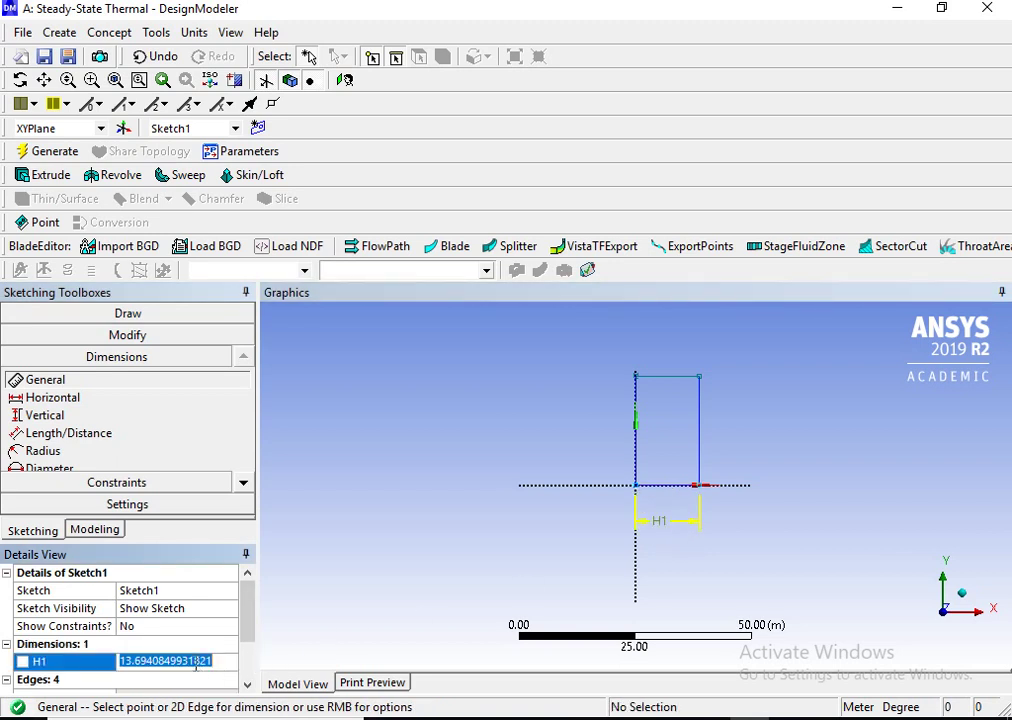
text(0.25)
key(Return)
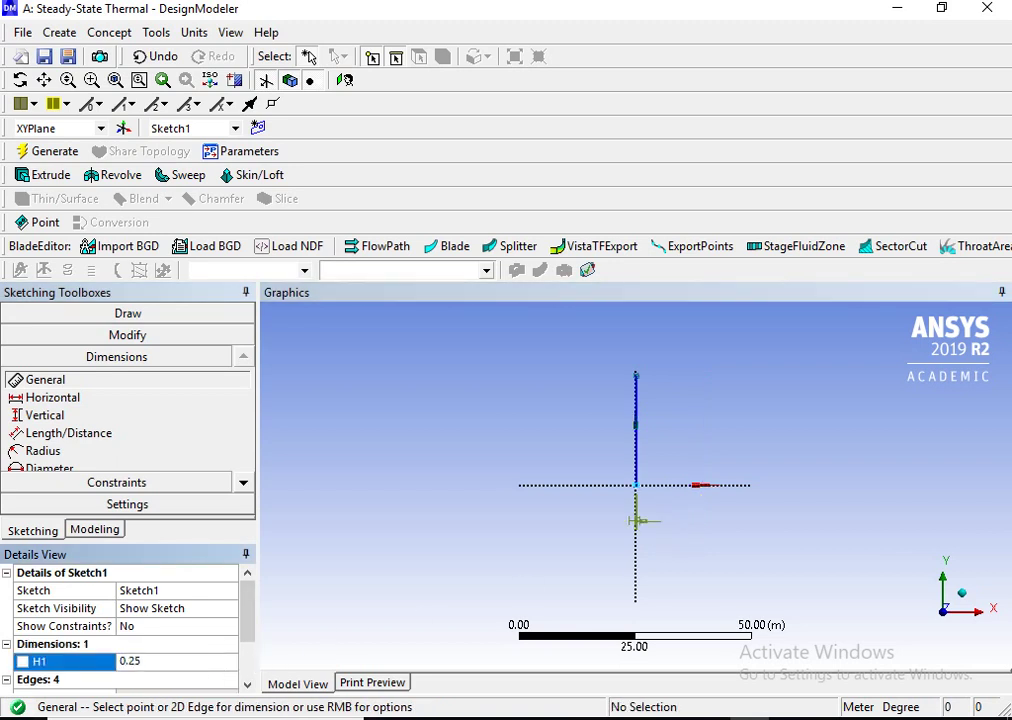
Dimension the rectangle's vertical side and set its height to 1 m
click(641, 480)
click(660, 470)
click(156, 680)
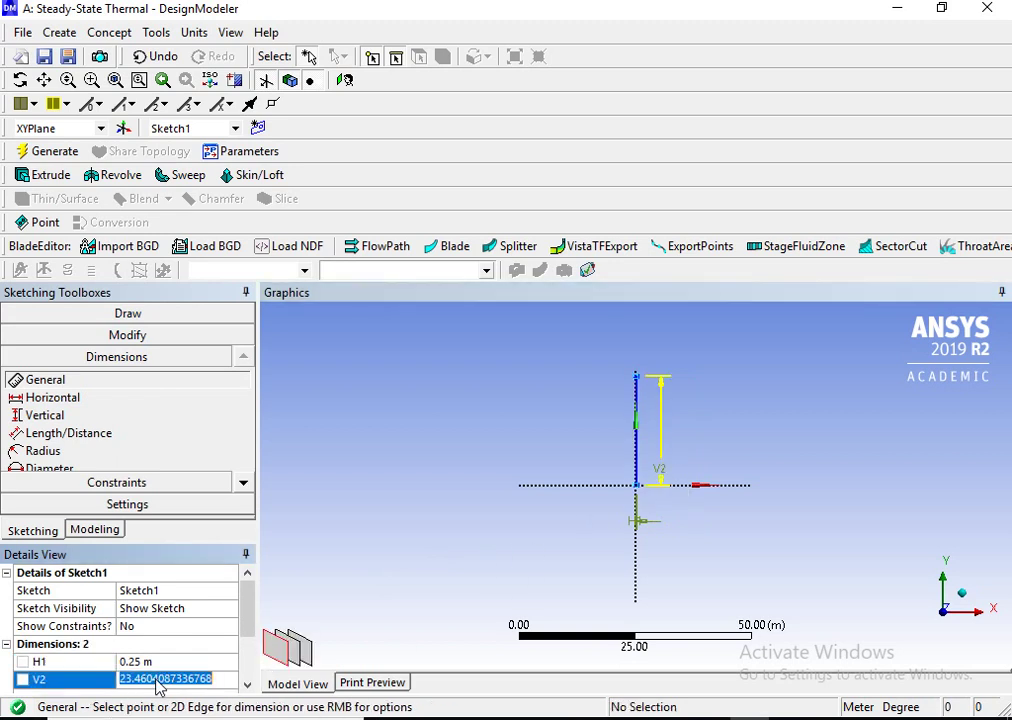
text(1)
key(Return)
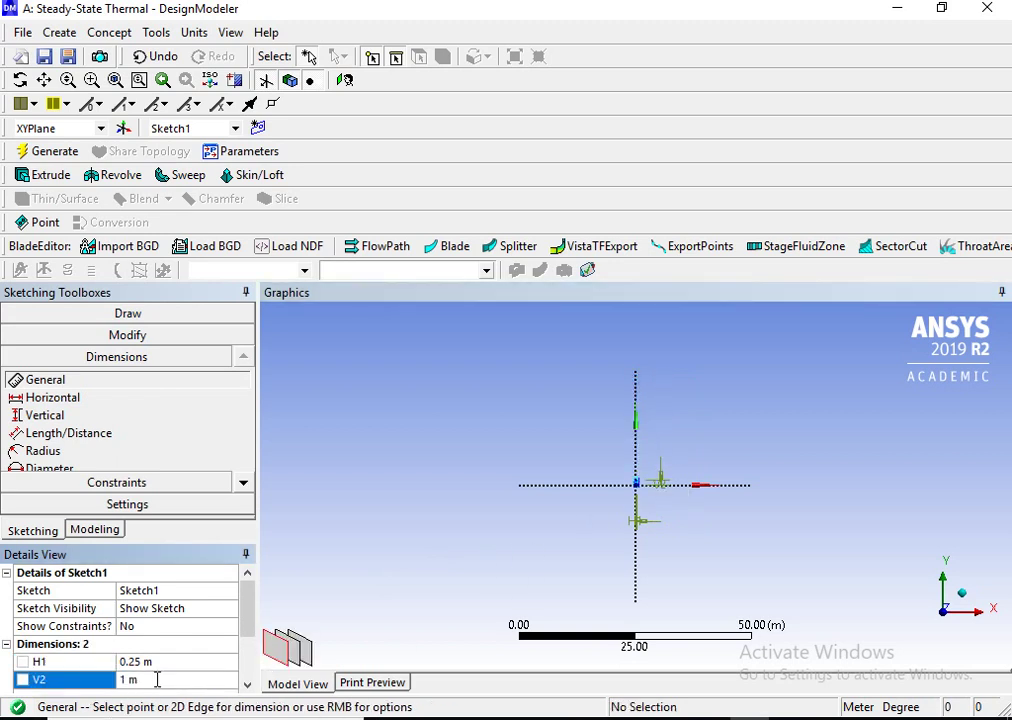
Activate the Rectangle tool for drawing beside the 0.25 m wide rectangle in Sketch1
scroll(663, 470, up, 10)
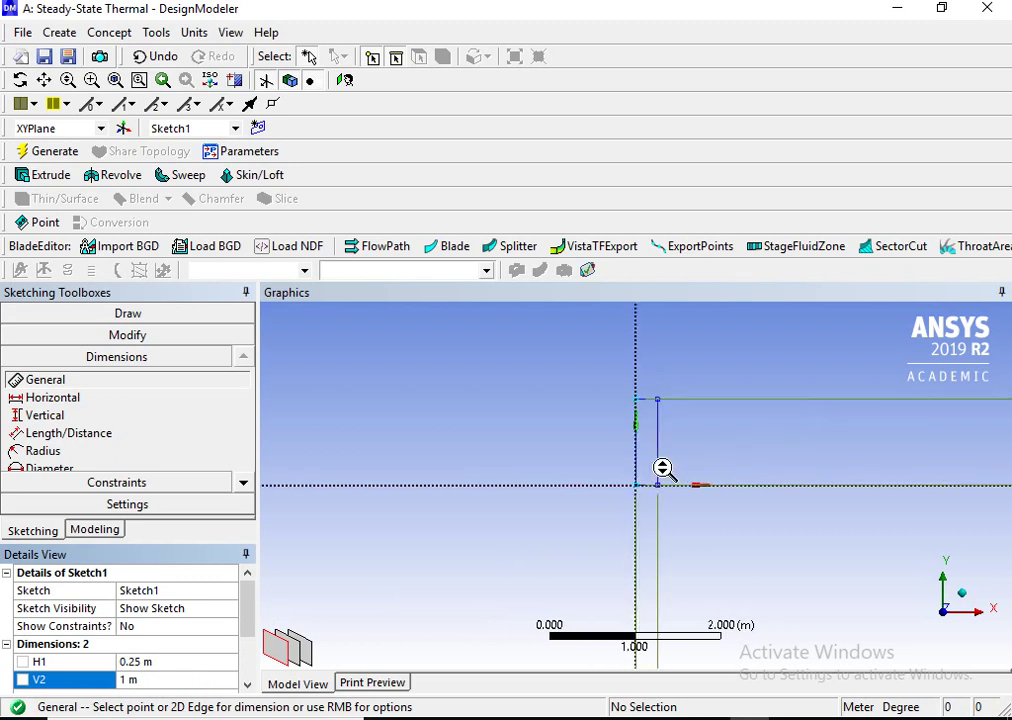
scroll(566, 445, up, 1)
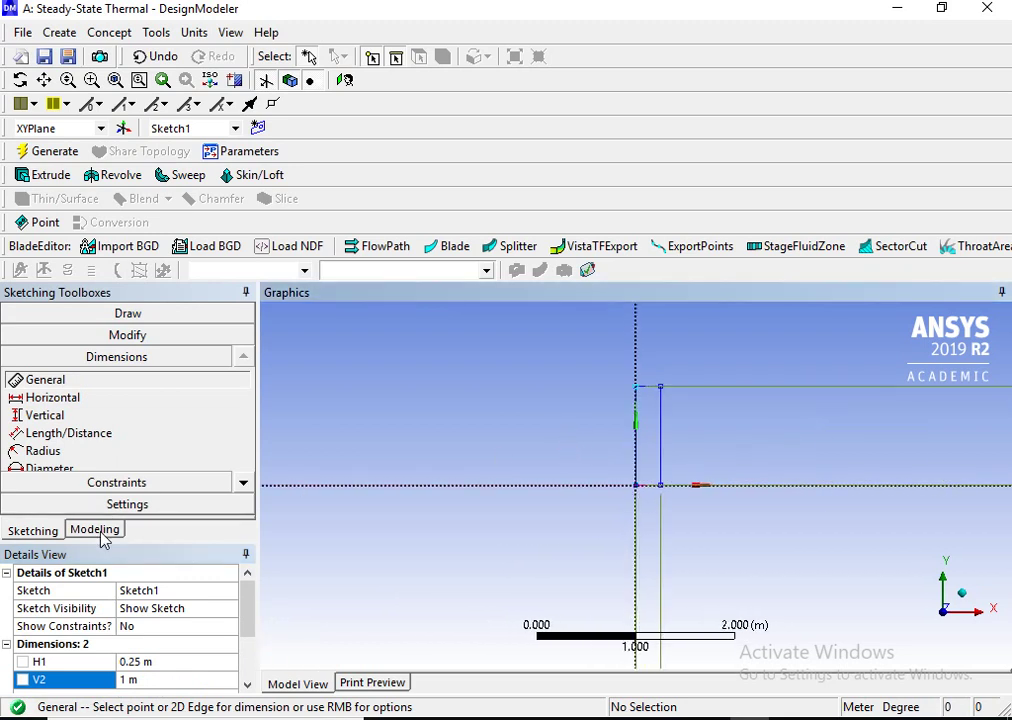
click(243, 485)
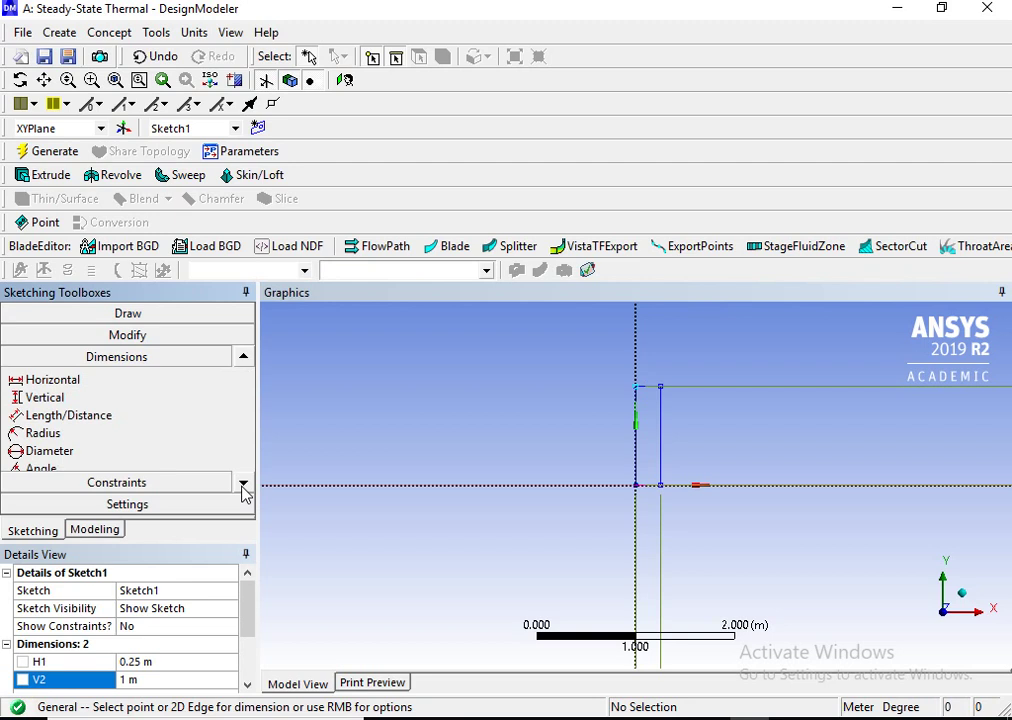
click(226, 314)
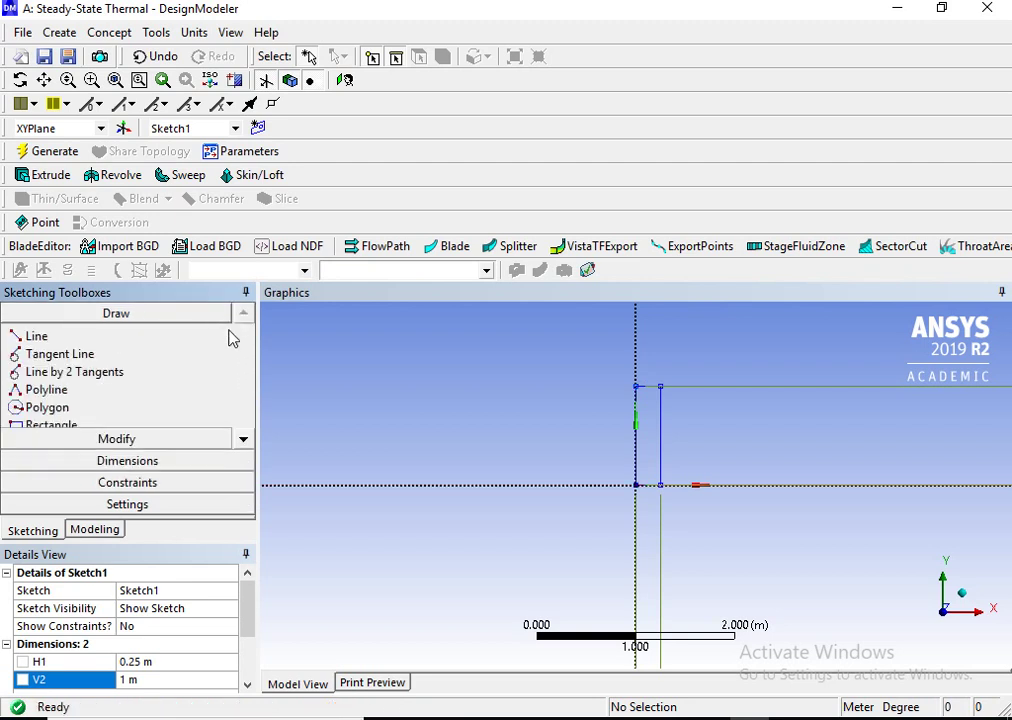
click(243, 439)
click(80, 413)
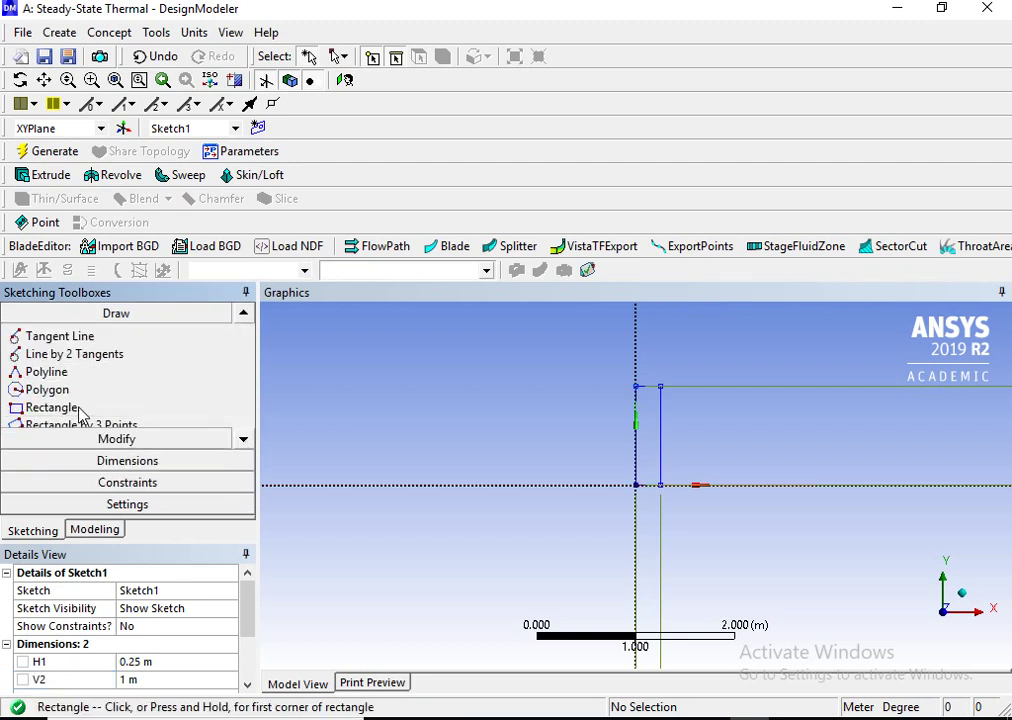
click(660, 484)
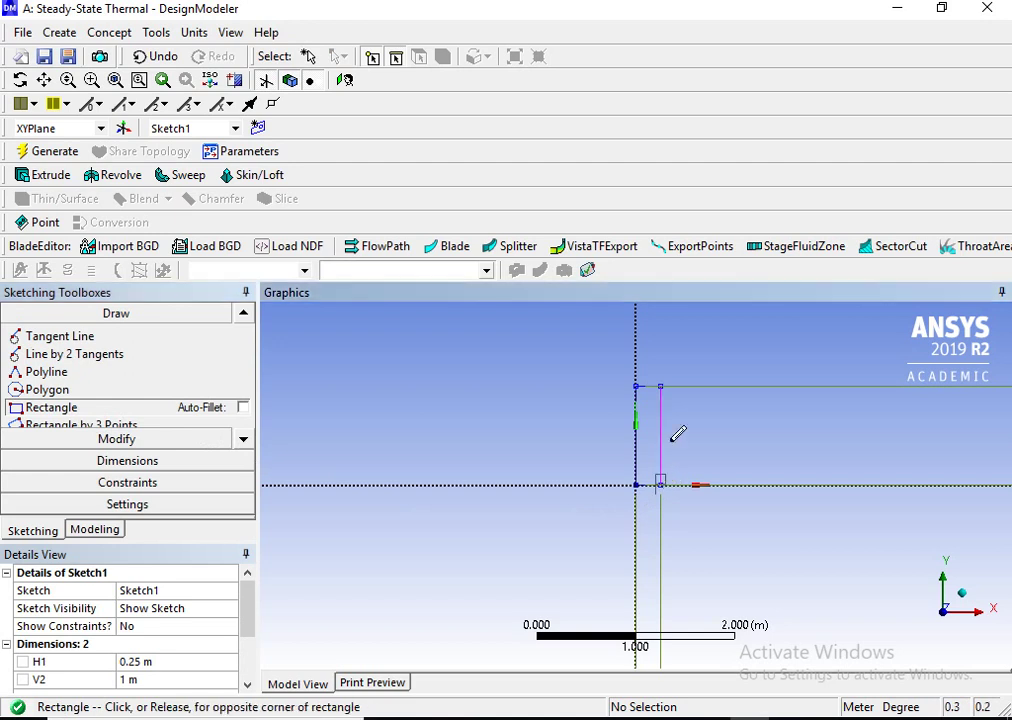
click(701, 386)
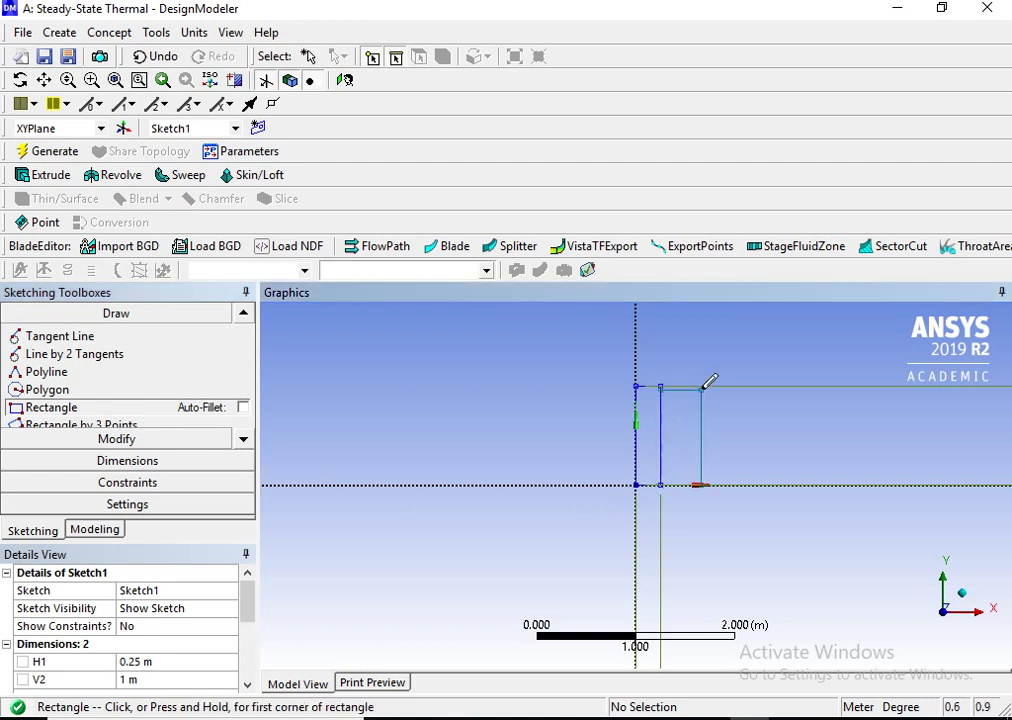
scroll(699, 383, up, 2)
key(ctrl+z)
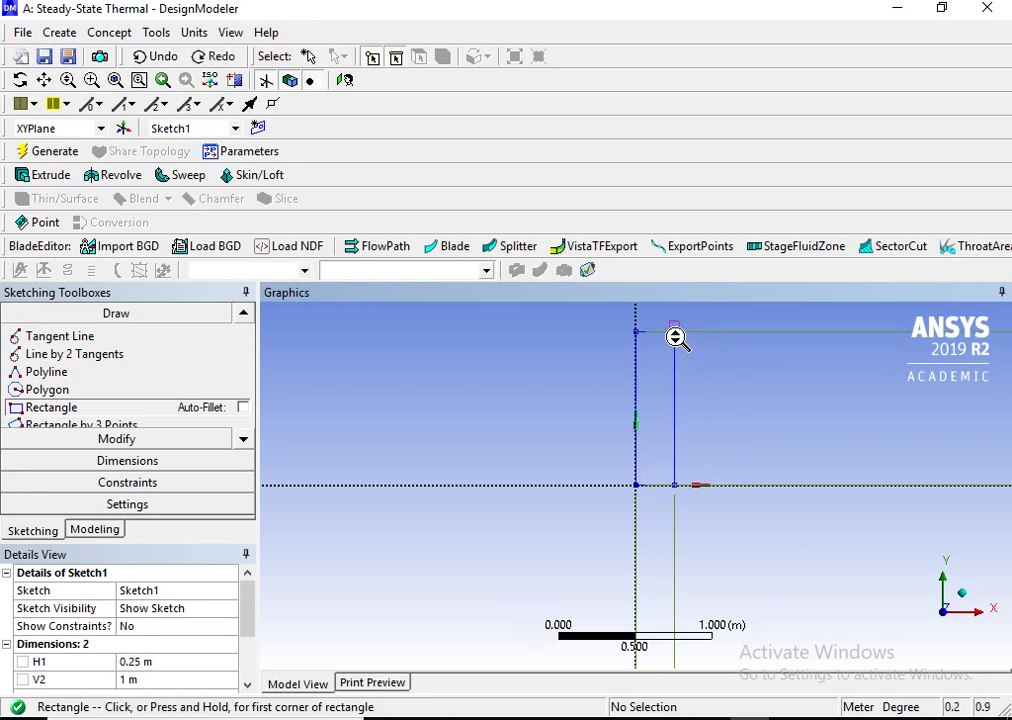
Sketch two adjoining rectangles against the first one's right side, matching its height, about 0.45 m and 0.3 m wide
click(675, 332)
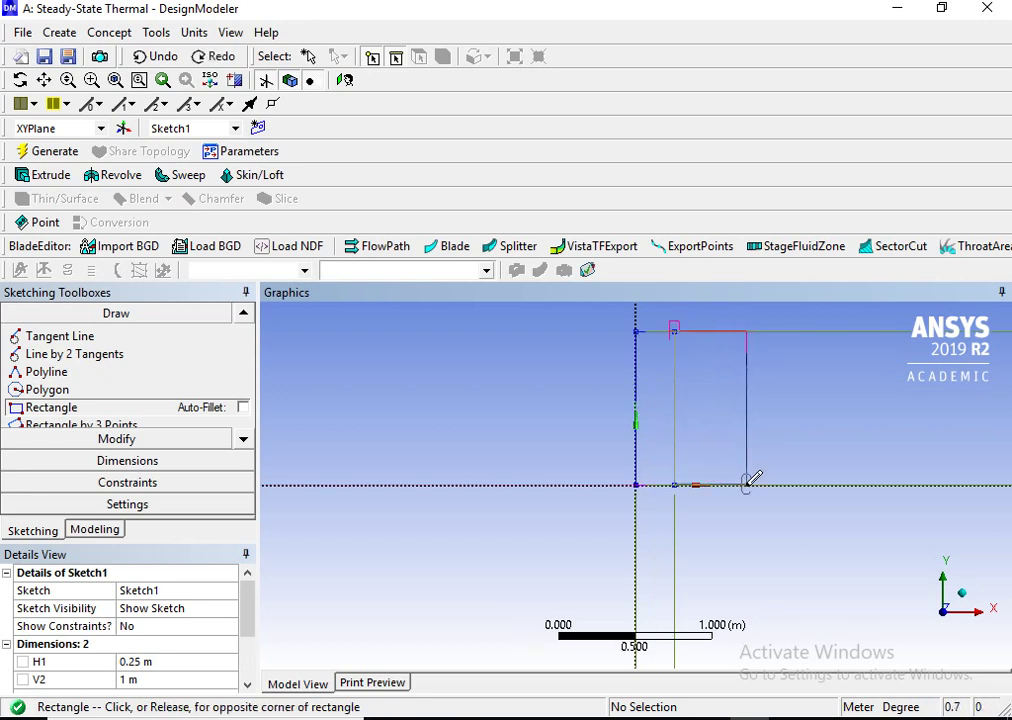
click(745, 483)
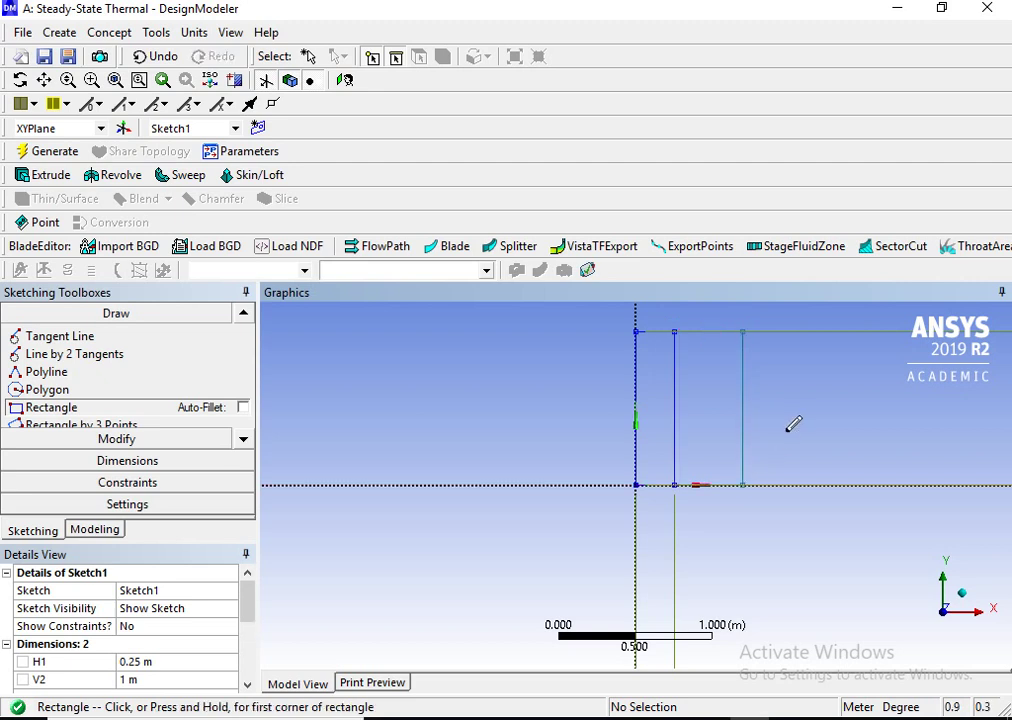
click(743, 331)
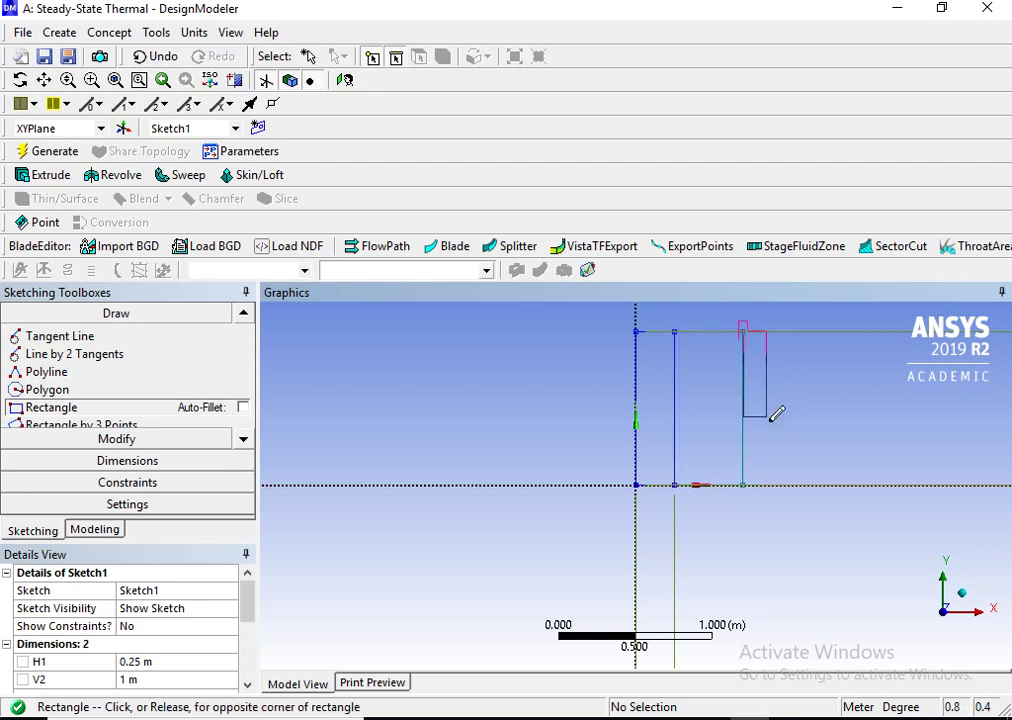
click(789, 485)
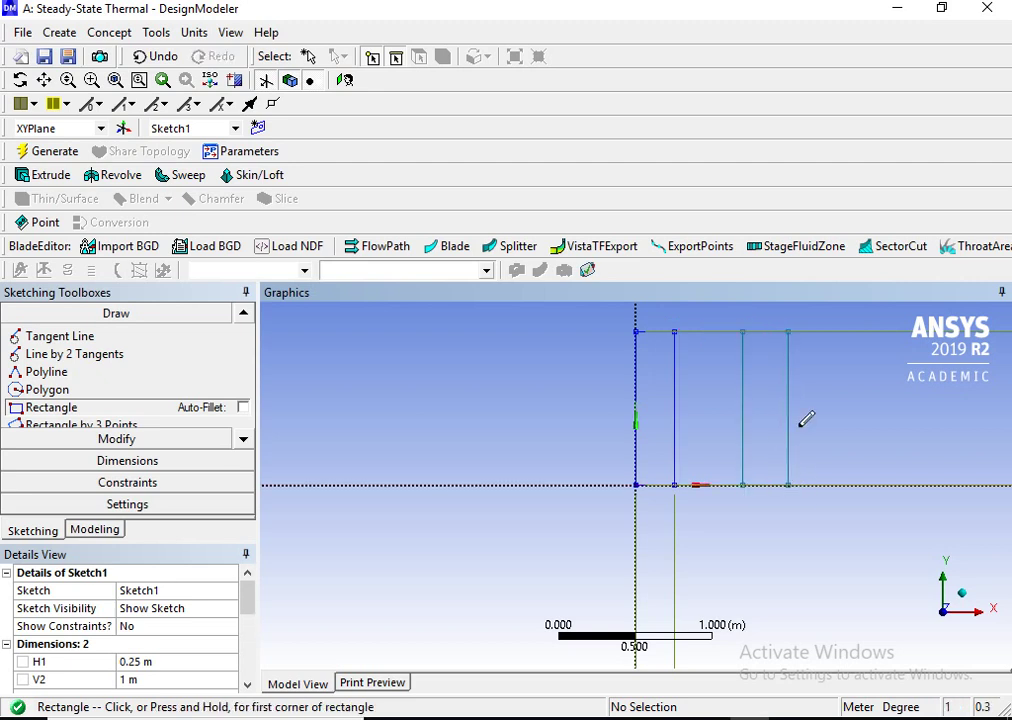
Dimension the middle rectangle's bottom edge and set its width to 0.05 m
click(113, 460)
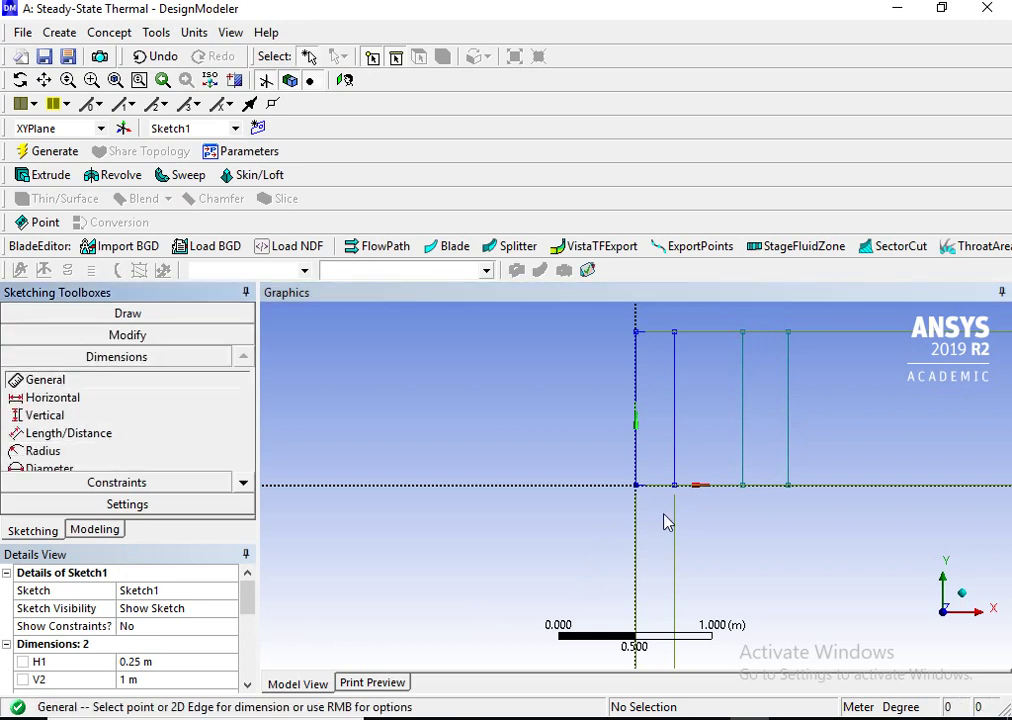
click(693, 487)
click(703, 530)
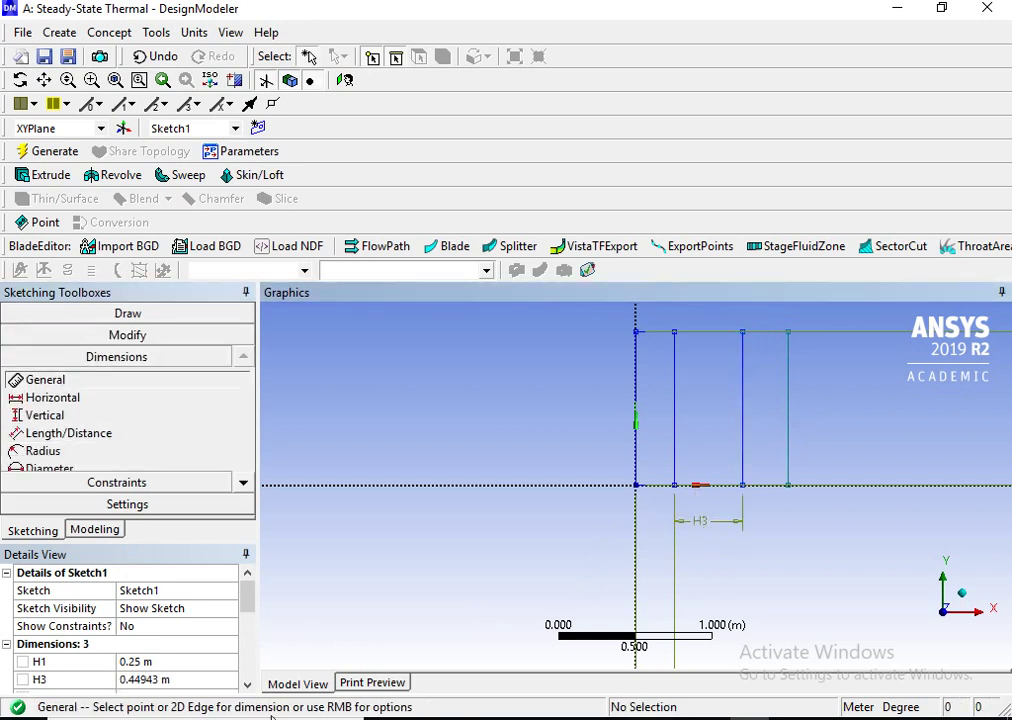
click(182, 680)
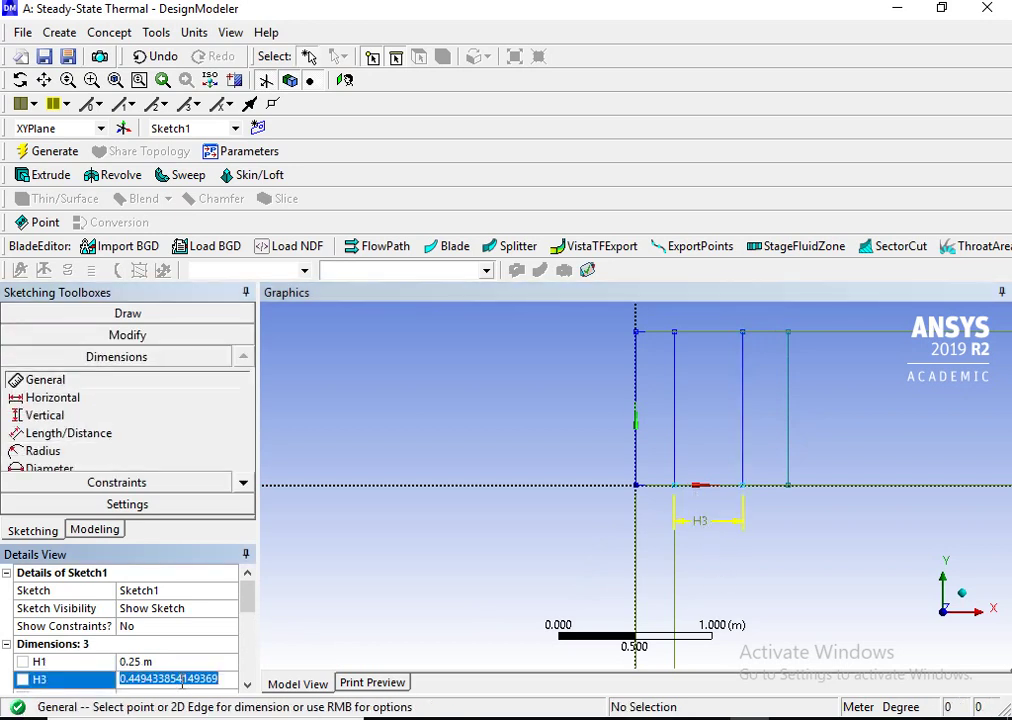
text(0.05)
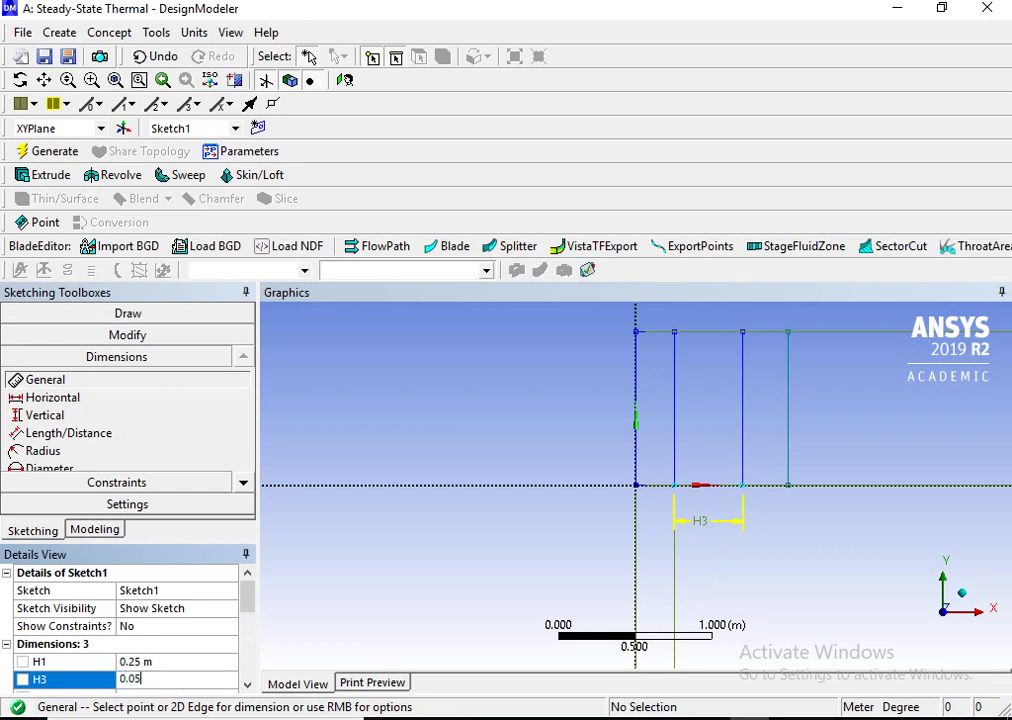
key(Return)
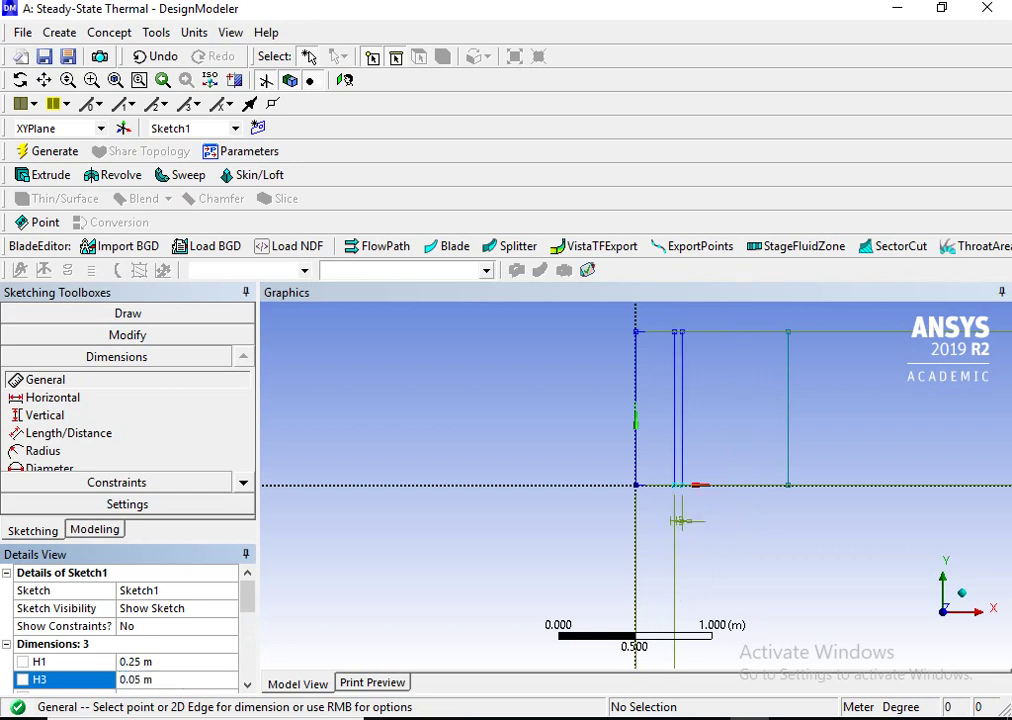
Dimension the bottom edge of the third, rightmost rectangle and set its width to 0.03 m
click(762, 487)
click(755, 521)
scroll(176, 682, down, 1)
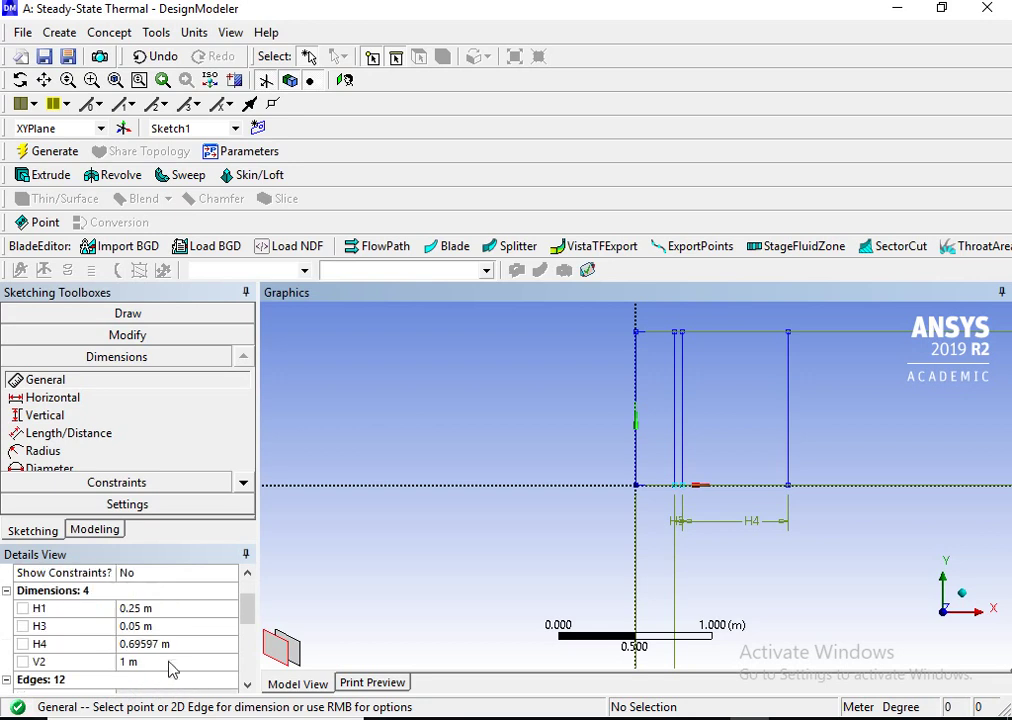
click(180, 650)
text(0.03)
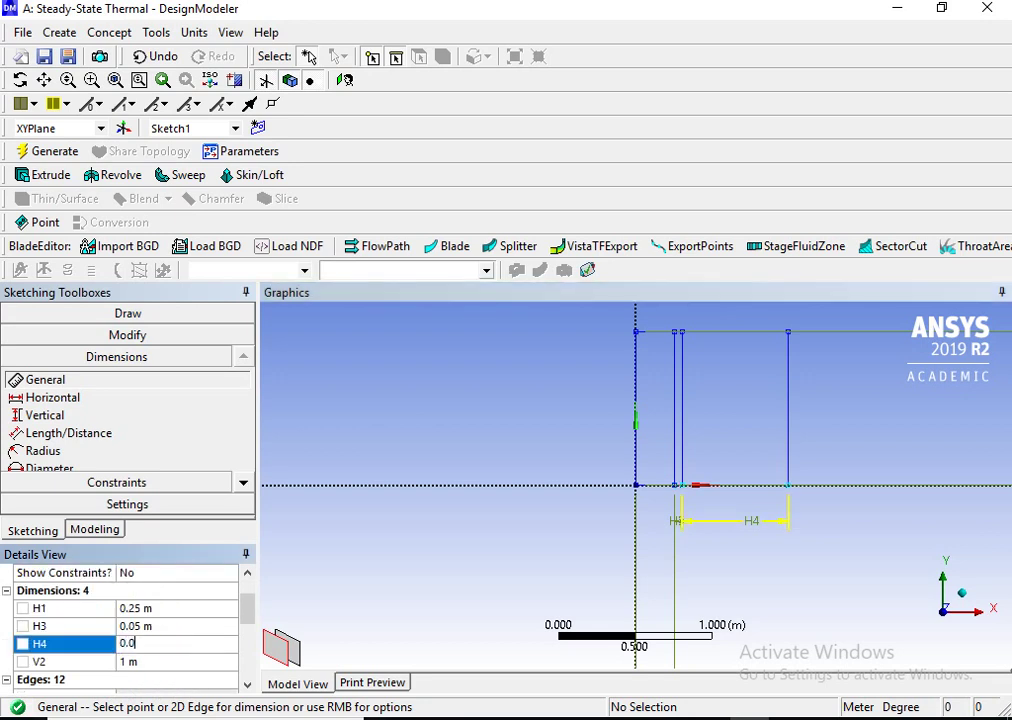
key(Return)
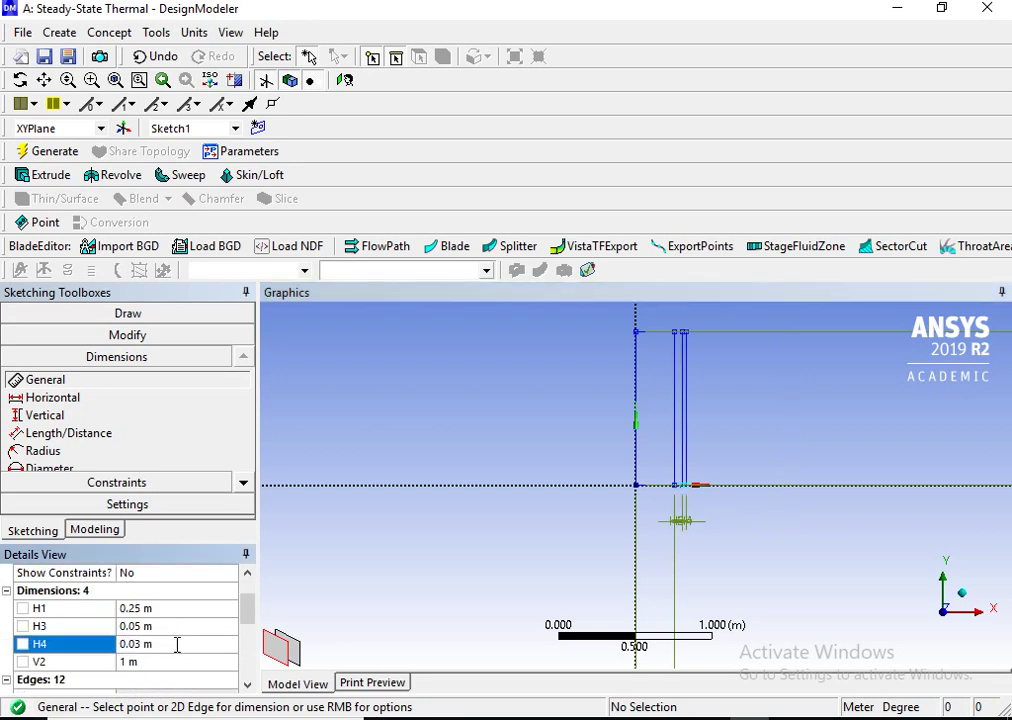
Add a Surfaces From Sketches feature with Sketch1 as its base object
click(95, 530)
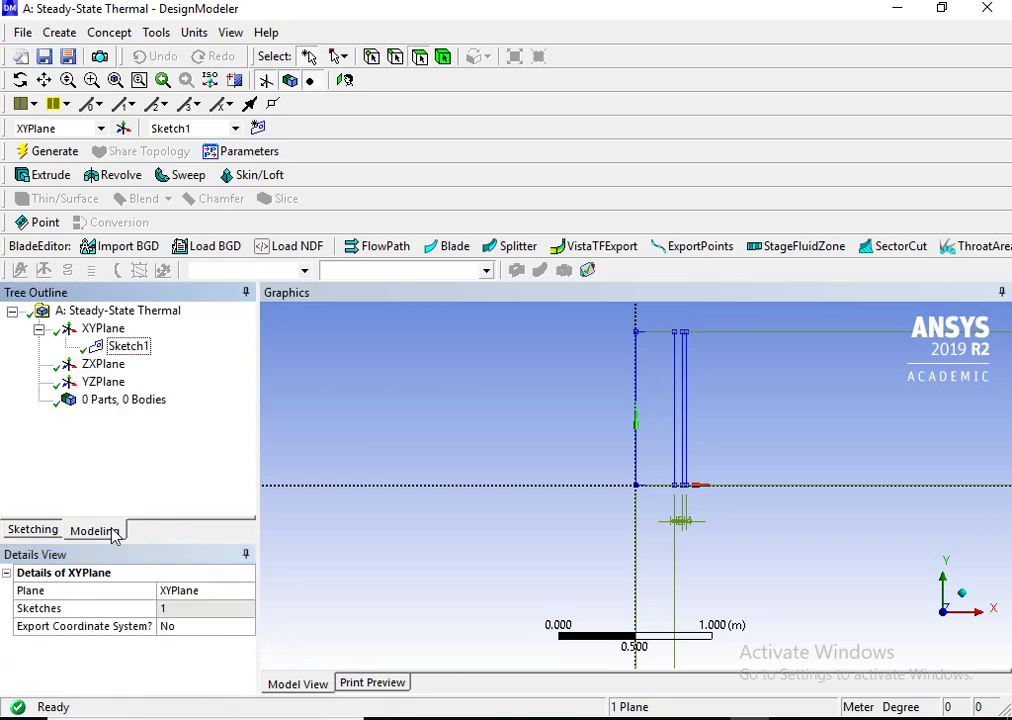
click(110, 32)
click(146, 175)
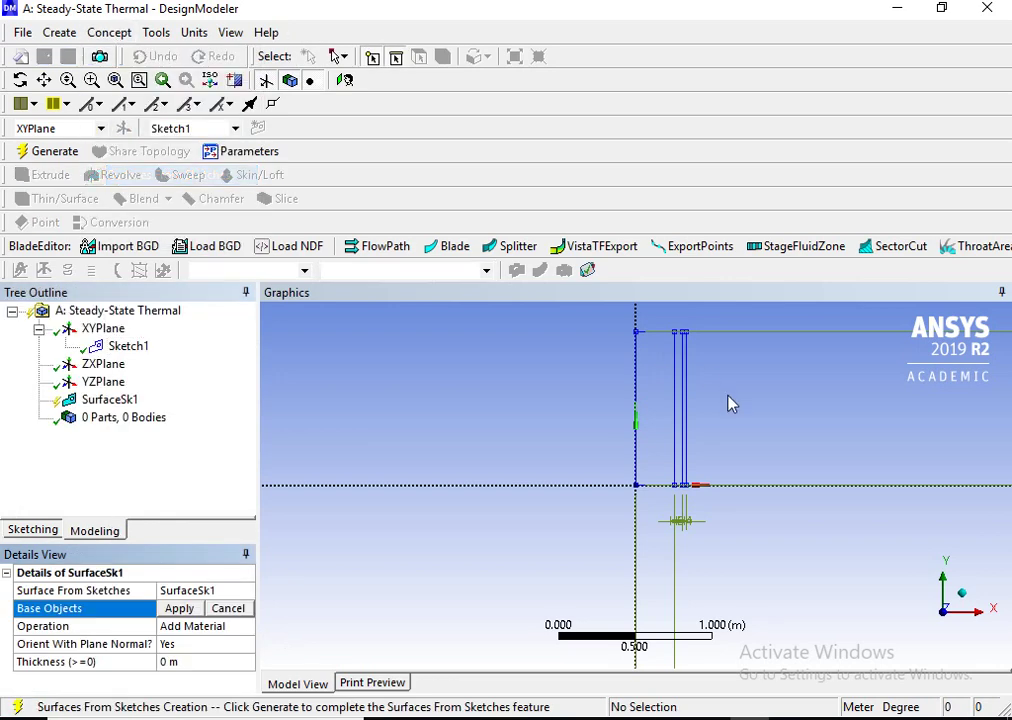
click(635, 398)
ctrl+click(674, 378)
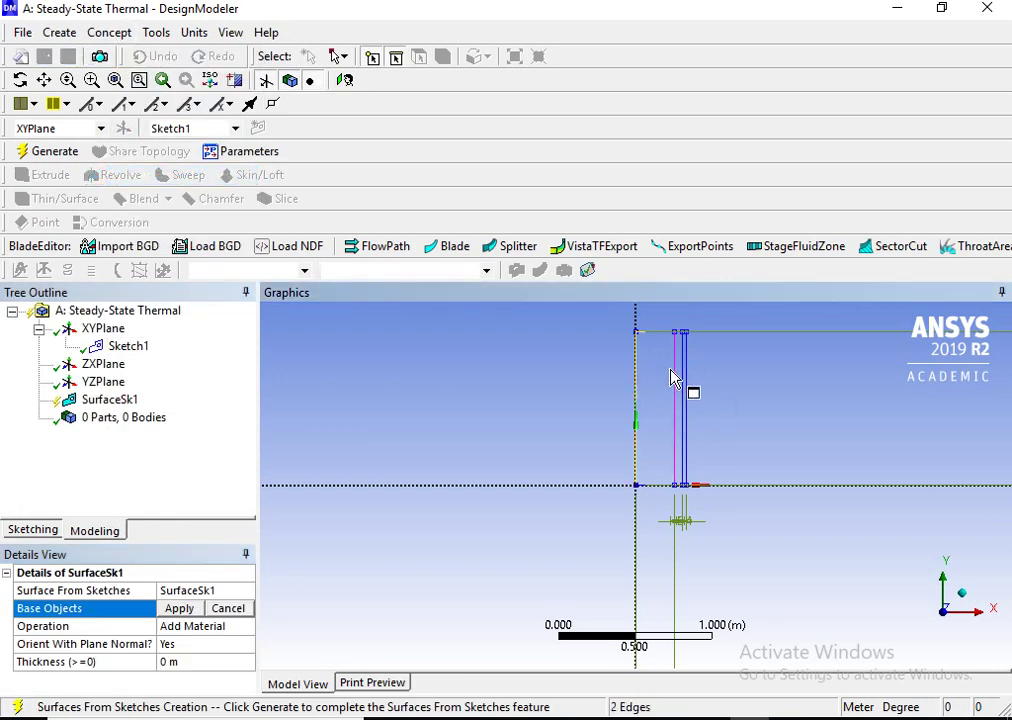
ctrl+click(684, 405)
ctrl+click(652, 485)
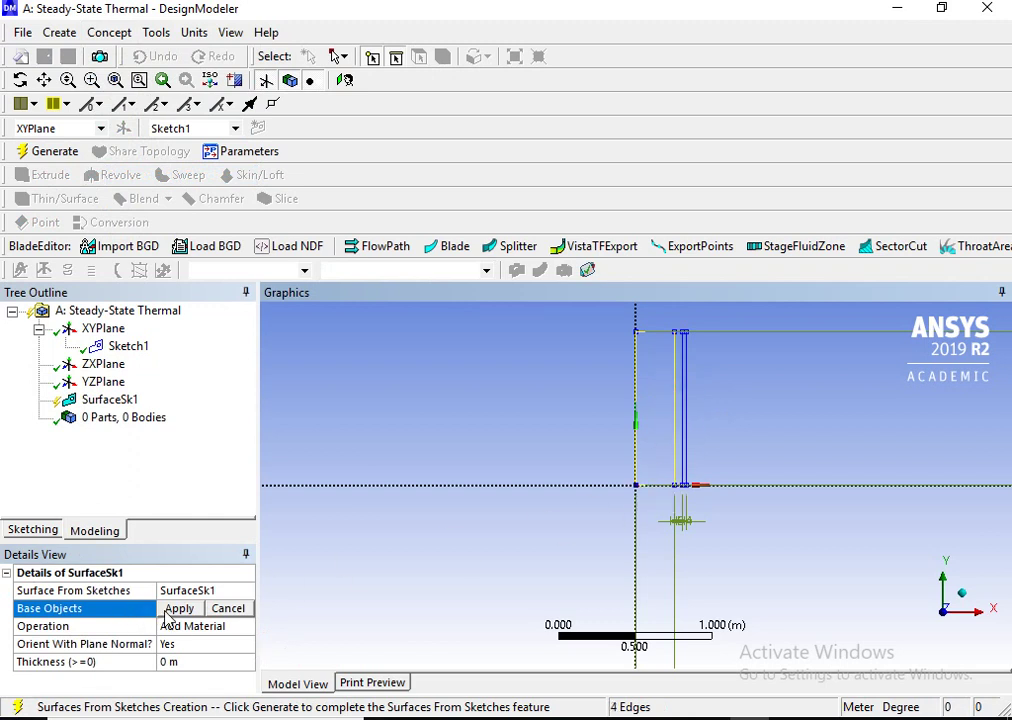
click(172, 609)
Set the surface feature's operation to Add Frozen and generate it
click(195, 626)
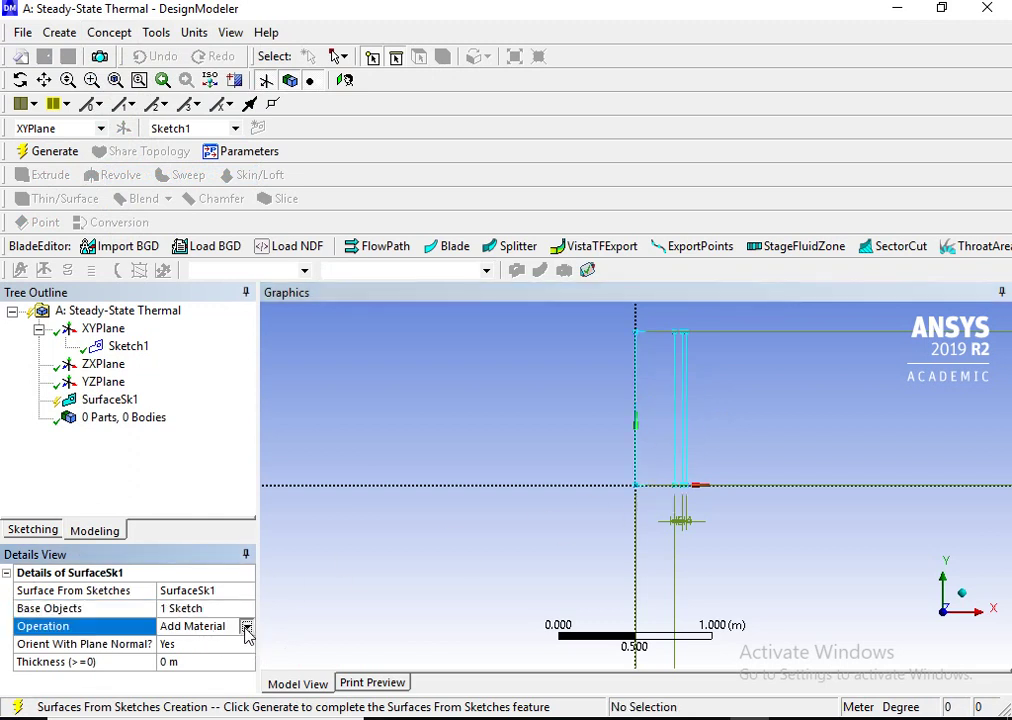
click(246, 626)
click(230, 641)
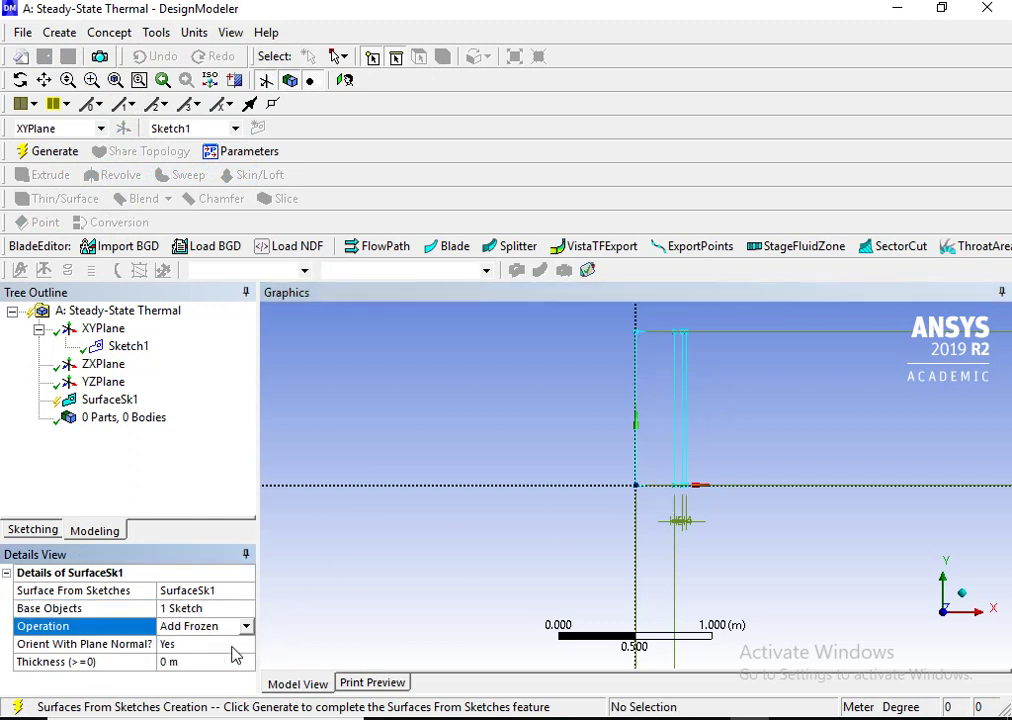
right_click(90, 400)
click(118, 436)
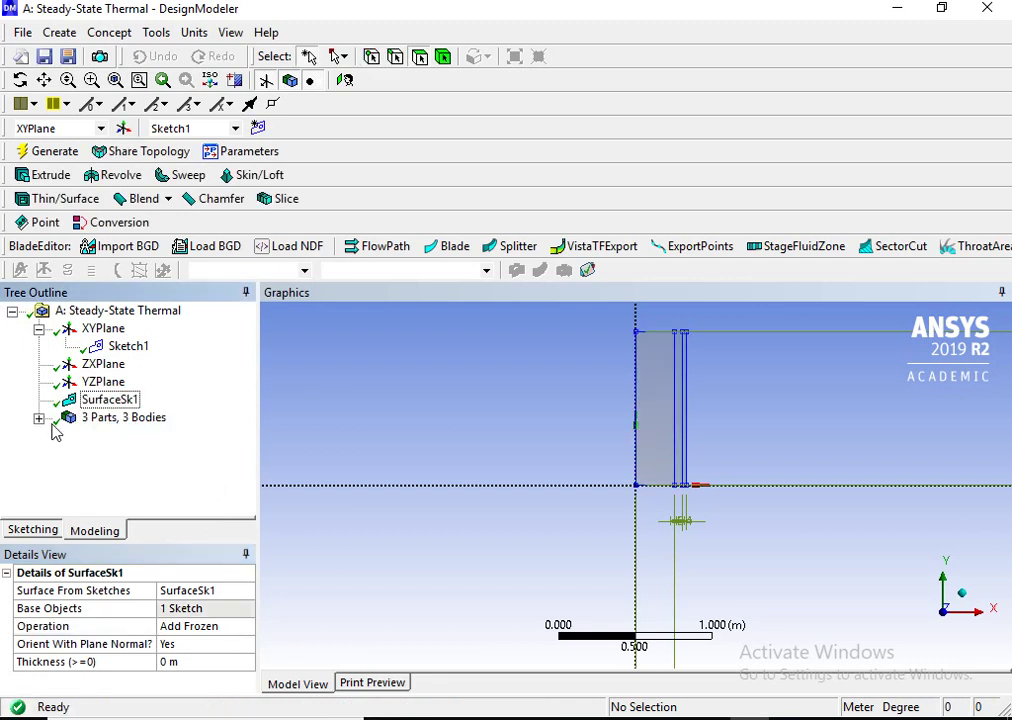
Combine the three surface bodies into one new part and view the details of the part group
click(38, 417)
click(142, 471)
ctrl+click(148, 455)
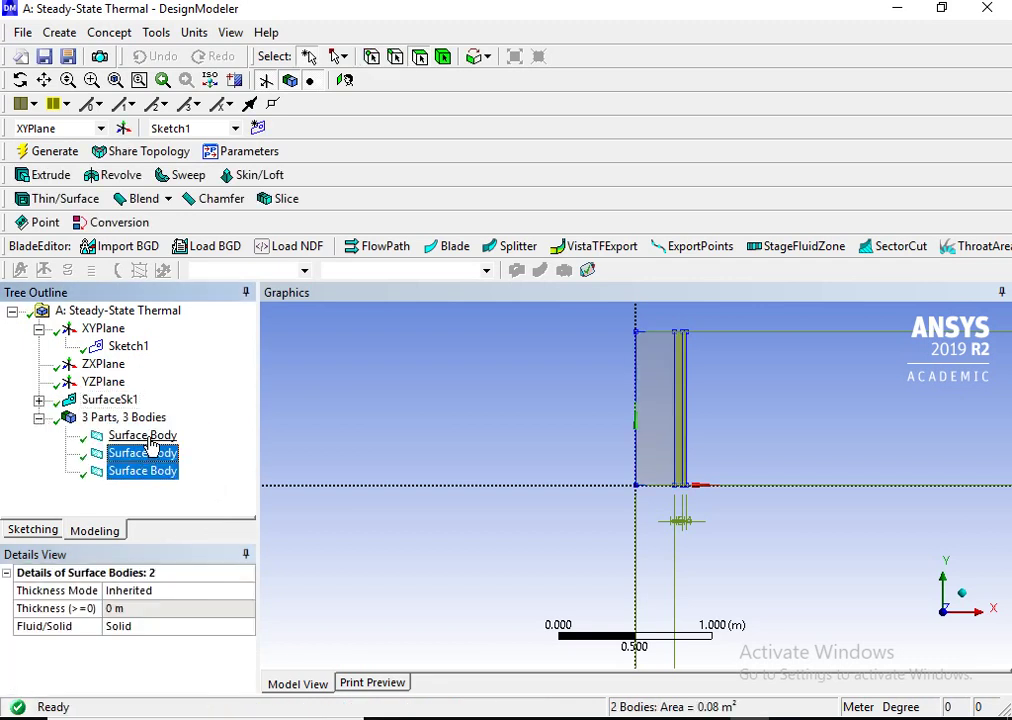
ctrl+click(146, 437)
right_click(148, 438)
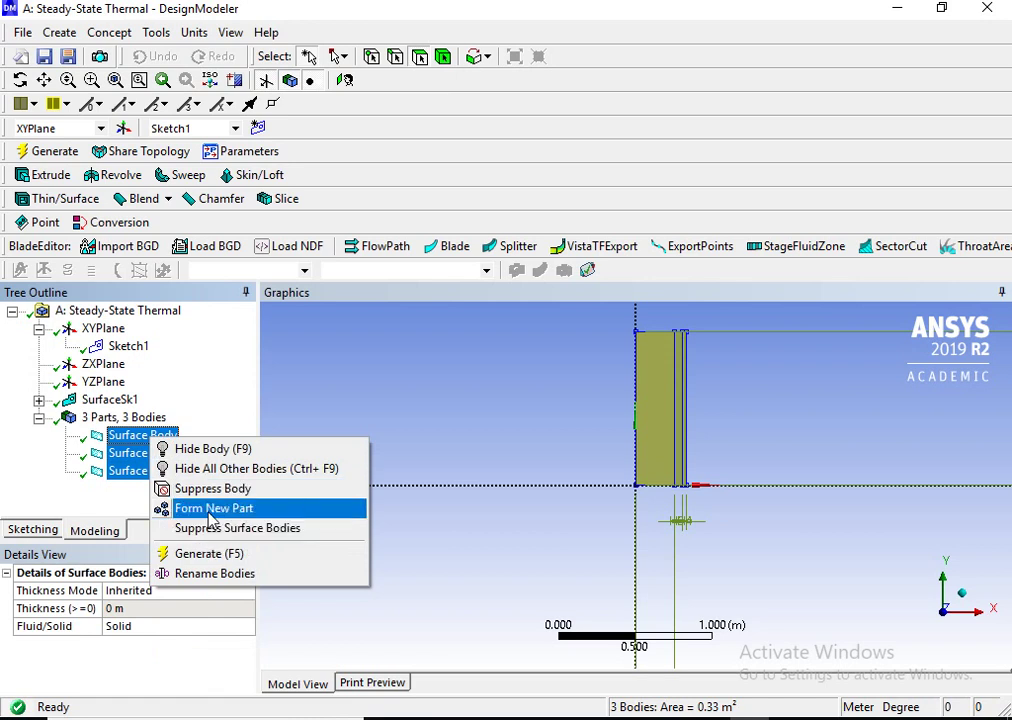
click(207, 513)
scroll(620, 452, up, 2)
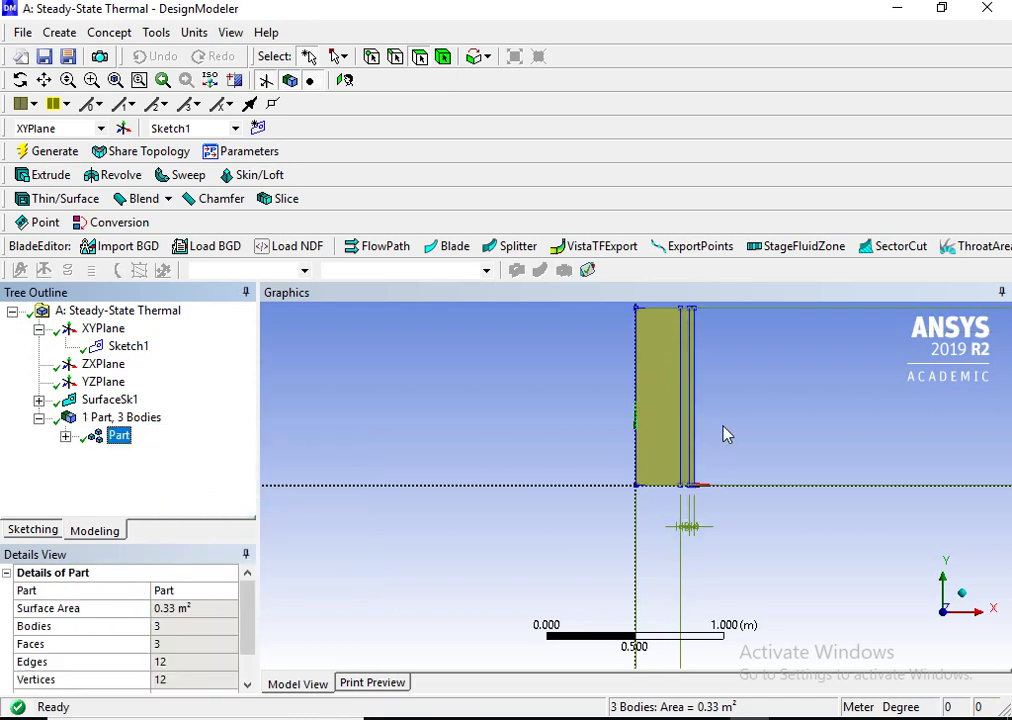
click(112, 418)
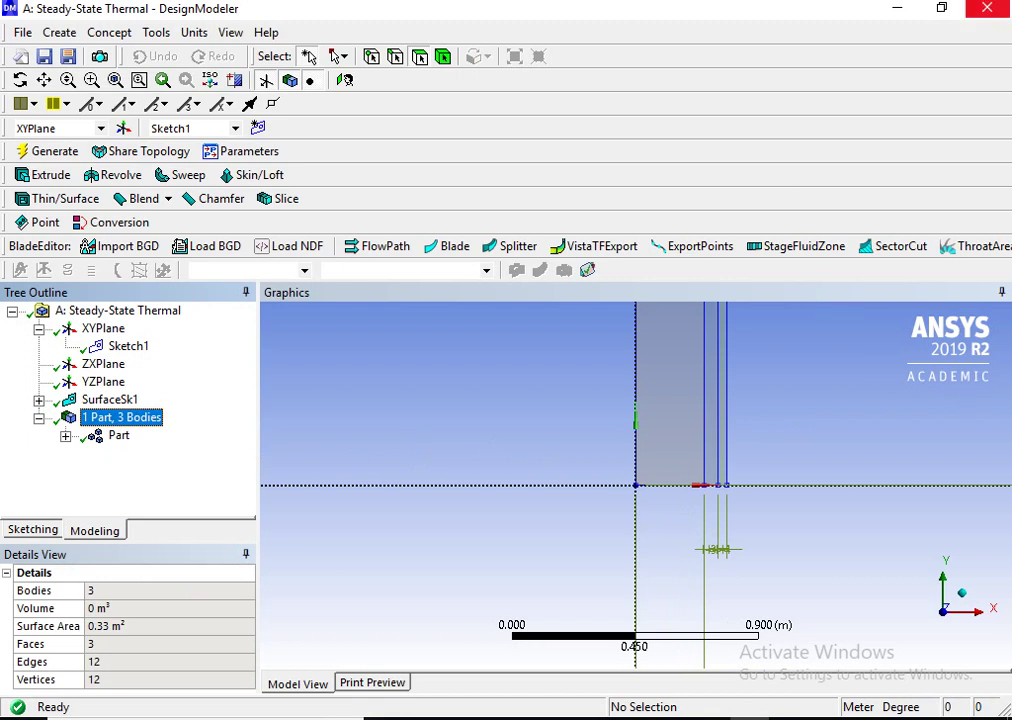
Start saving the project and create a folder named "Ex.No.5-Thermal Stress and Heat Transfer analysis of plates" in D:\1504
click(44, 56)
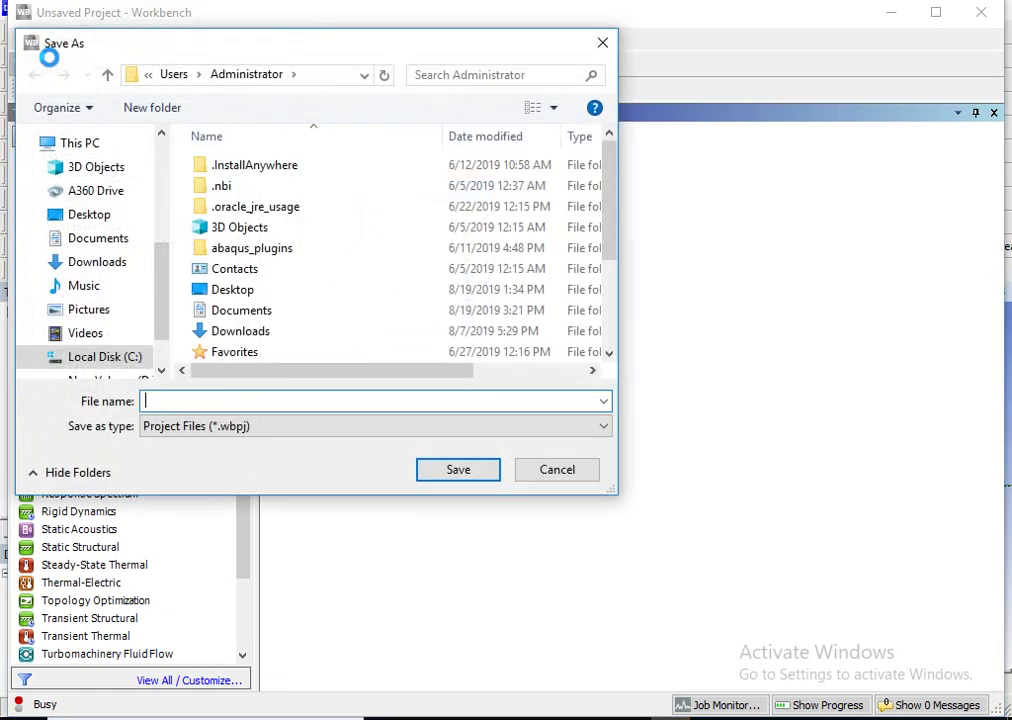
scroll(130, 355, down, 1)
click(112, 326)
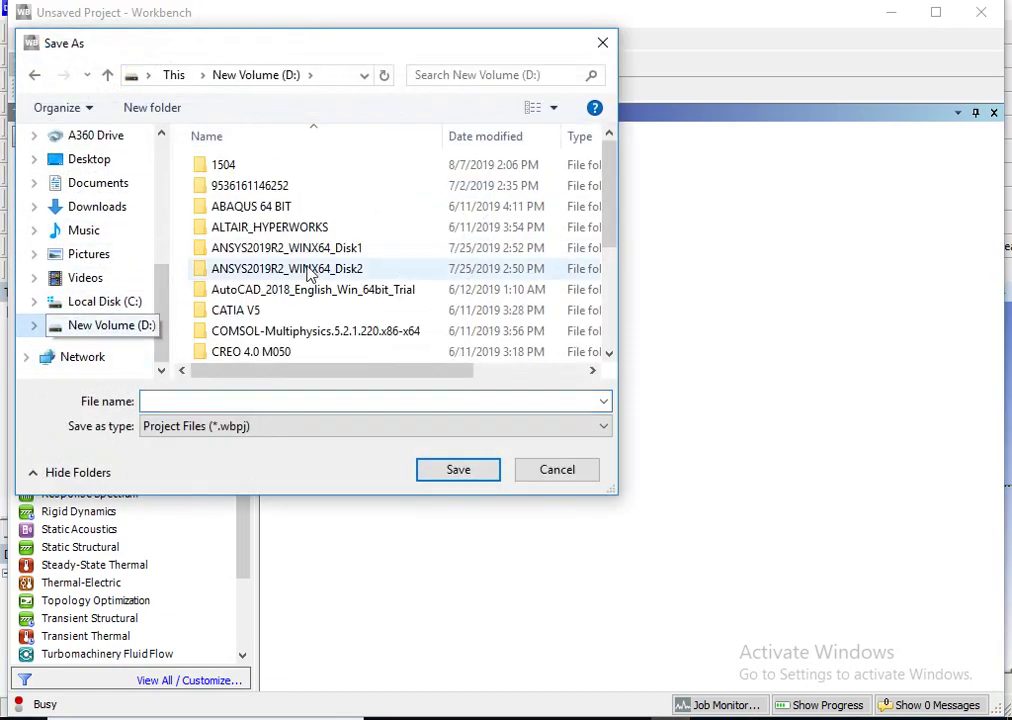
double_click(365, 175)
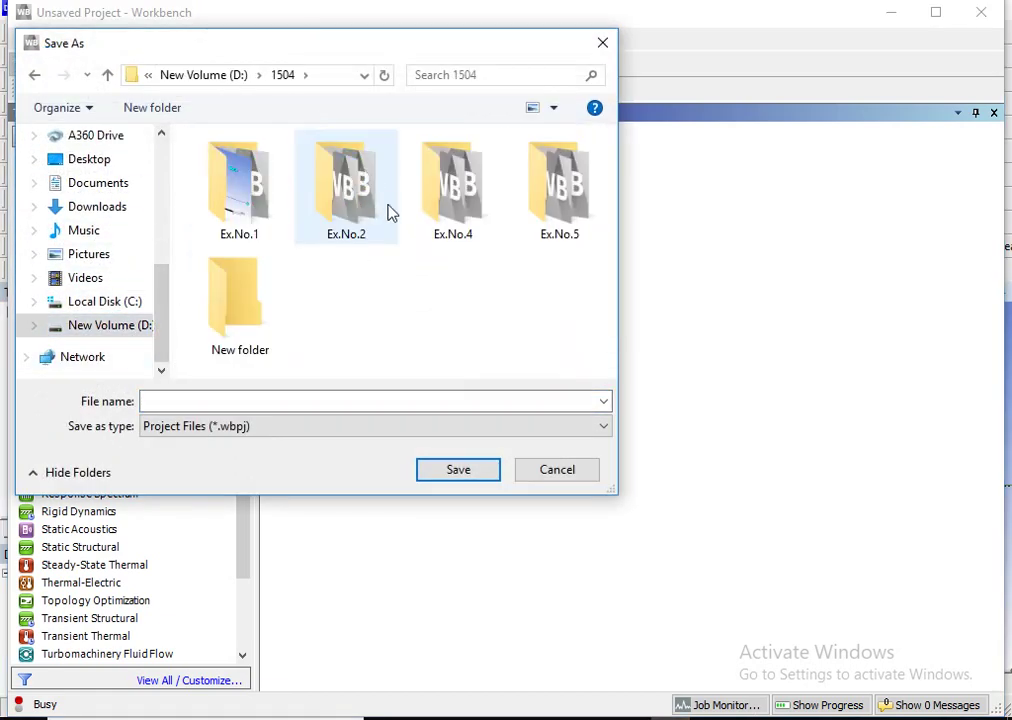
click(150, 107)
text(Ex)
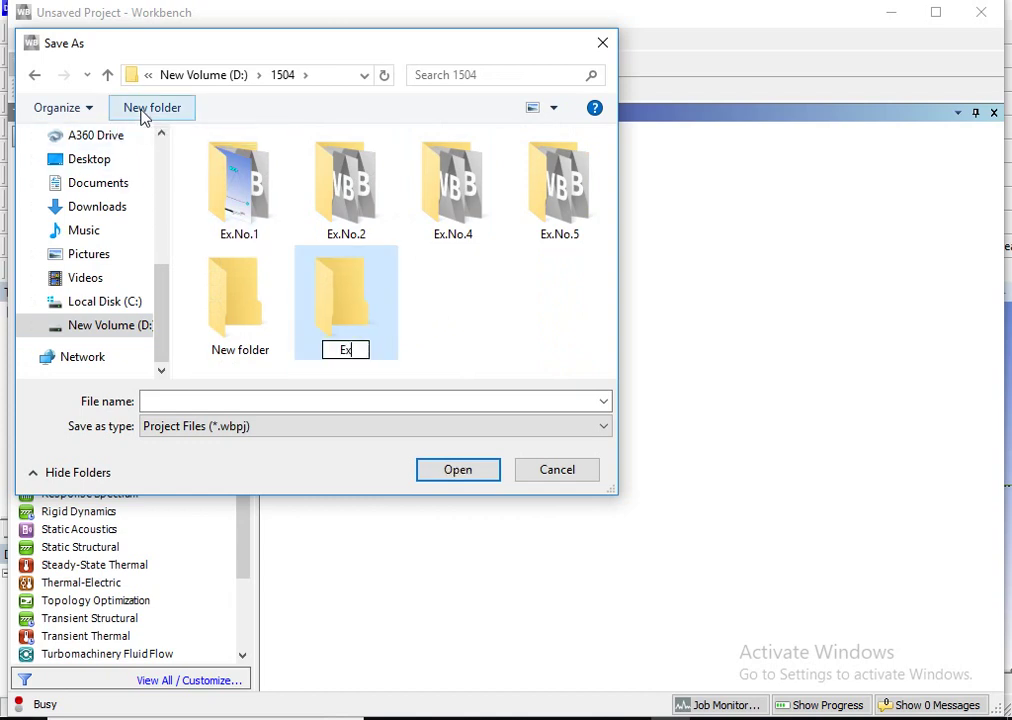
text(.No.5)
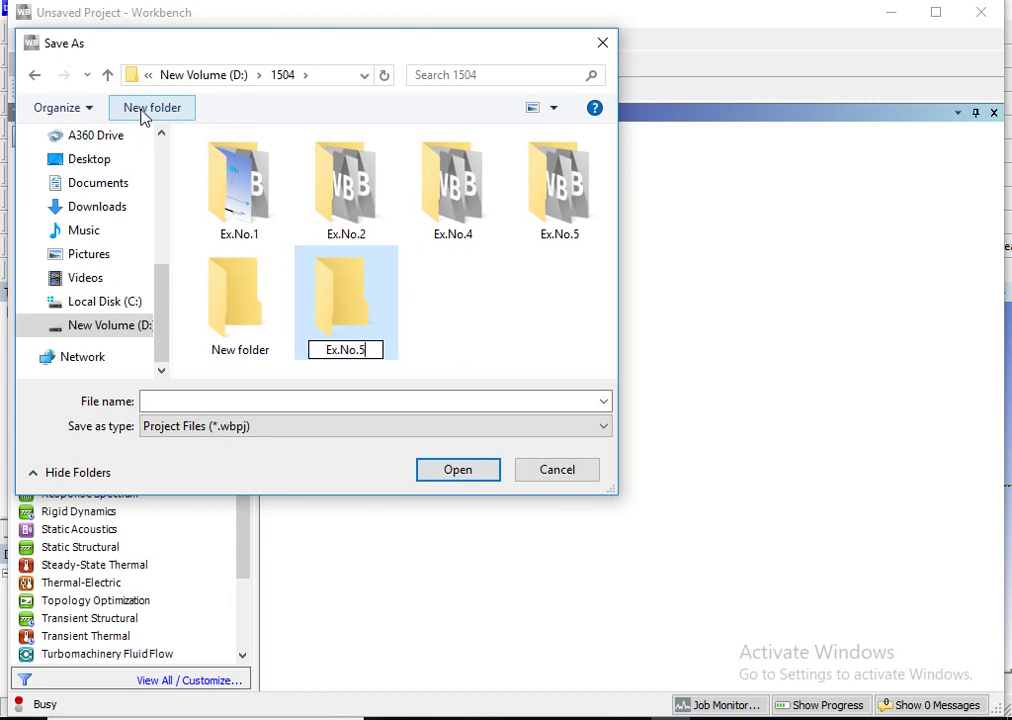
text(-Thermal )
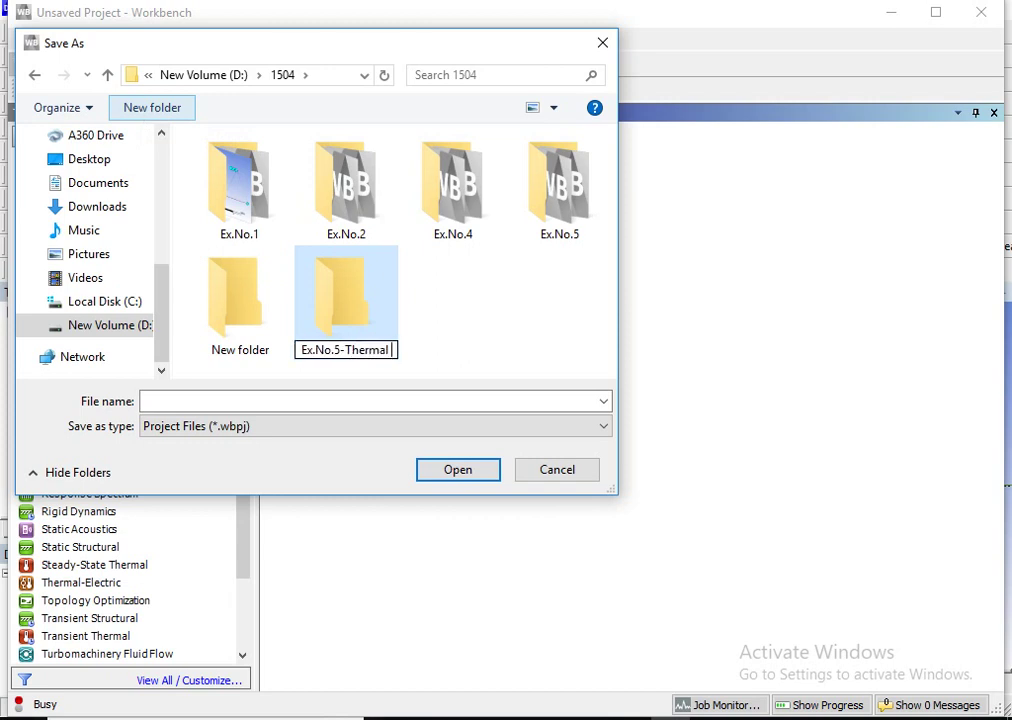
text(Stress an)
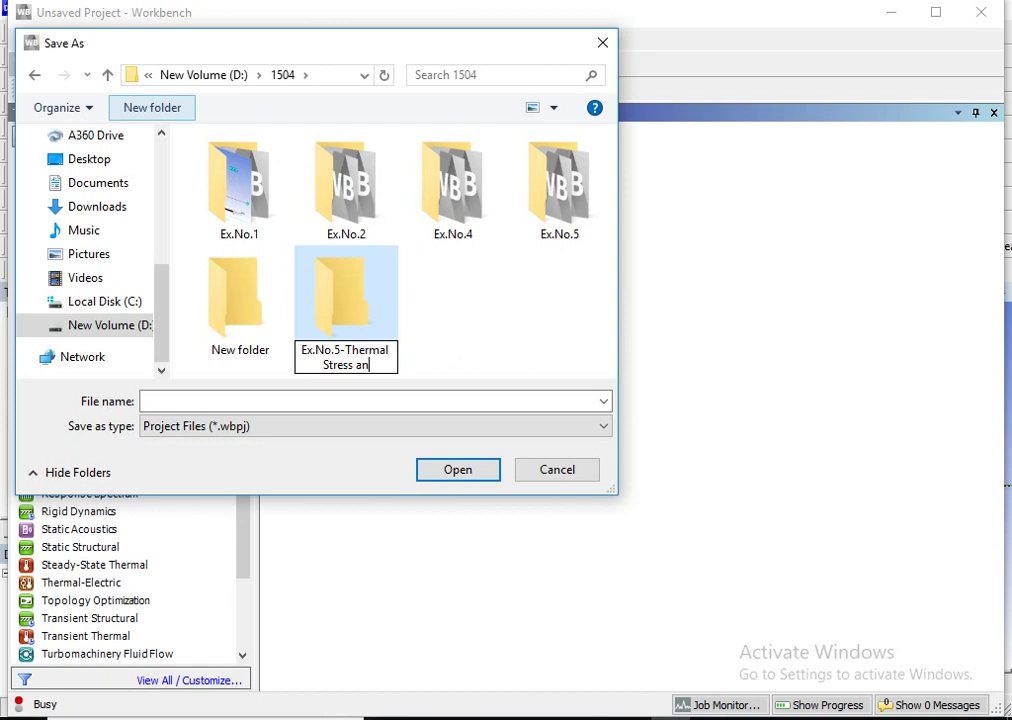
text(d Heat Tran)
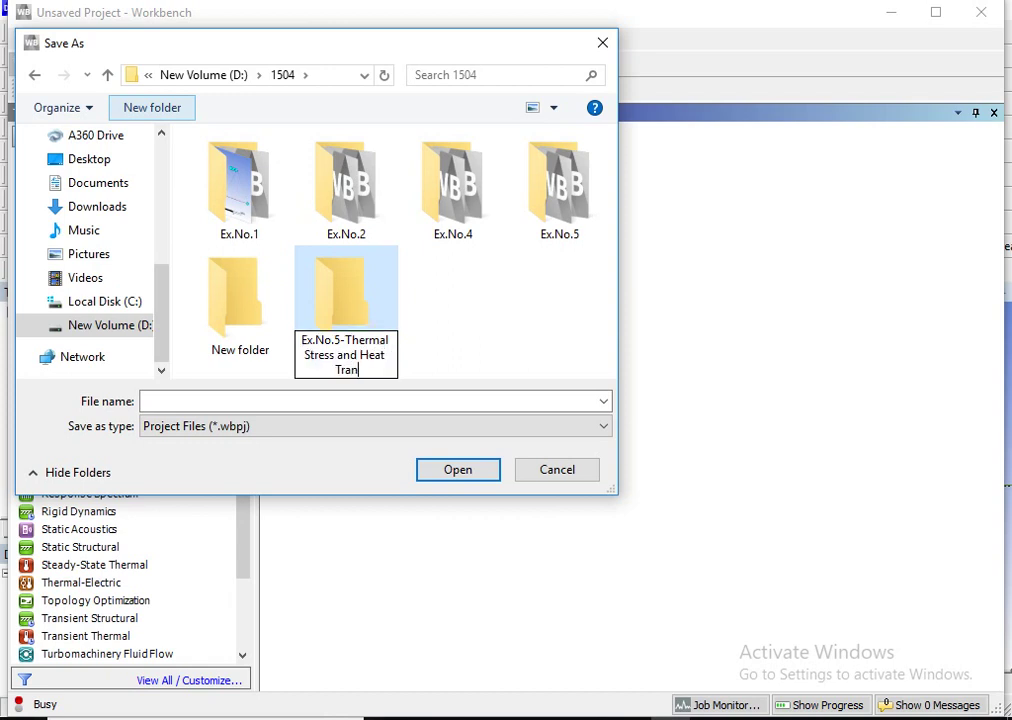
text(sfer analysis of plates)
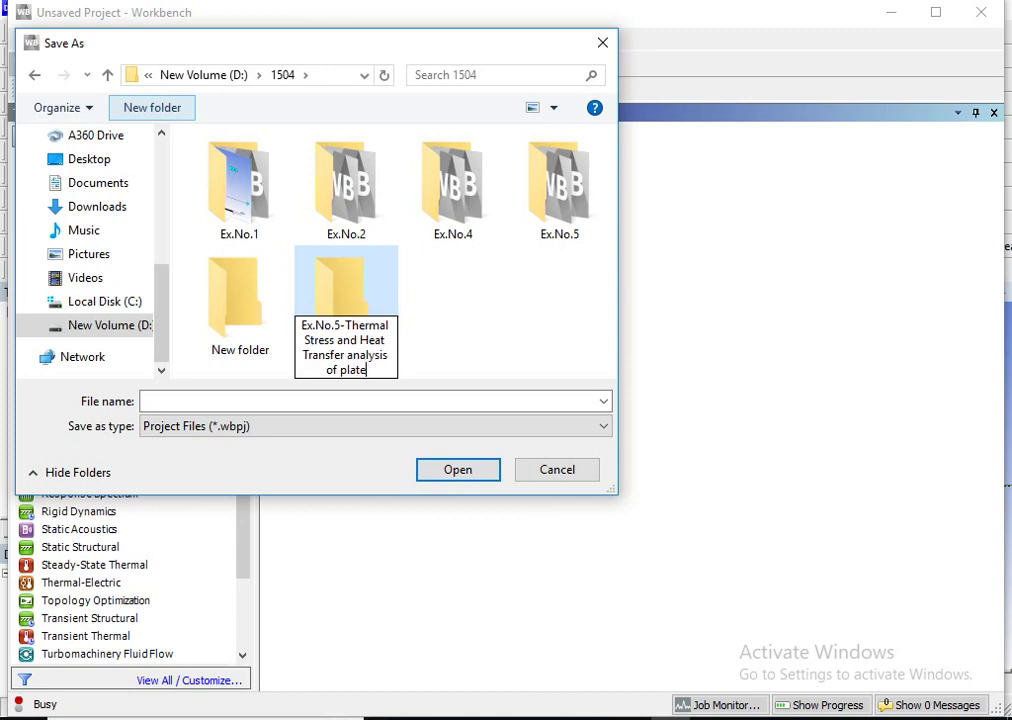
key(Return)
Save the project as Ex.No.5 inside the newly created folder
key(Return)
click(150, 403)
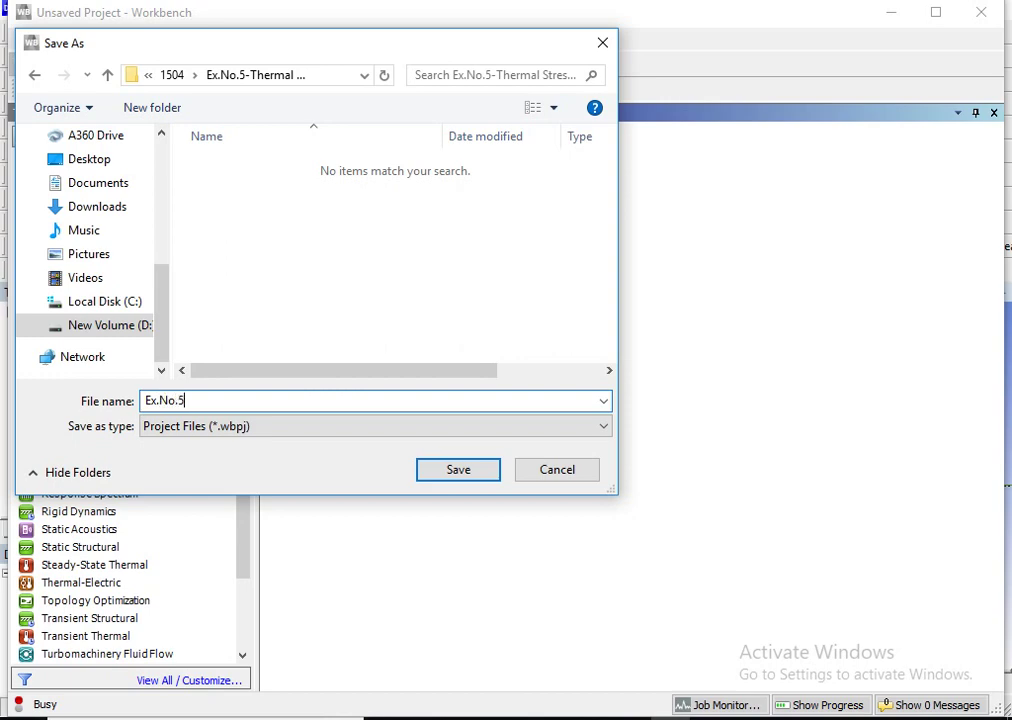
key(Return)
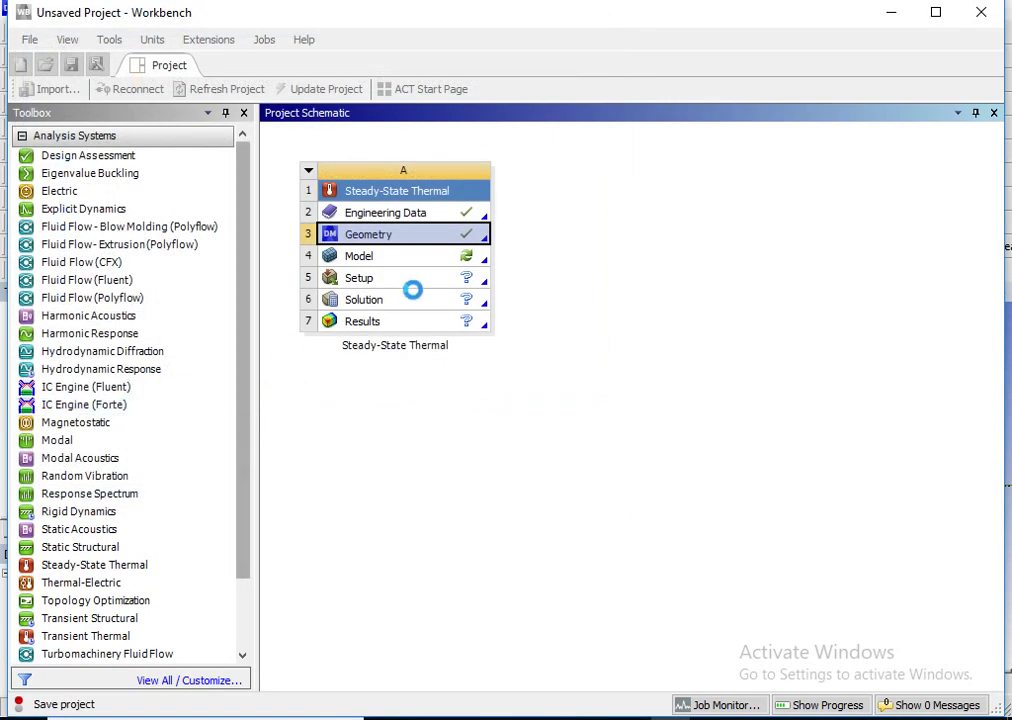
Open the Model cell in Mechanical, dismiss the usage tips and return to the Workbench project schematic
click(440, 262)
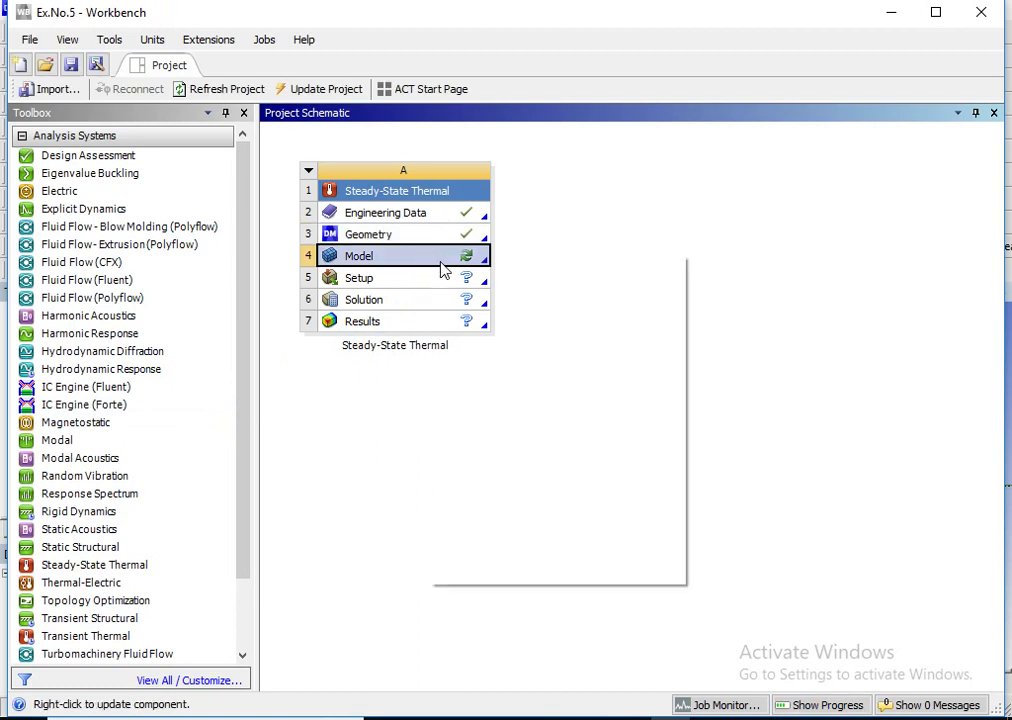
right_click(443, 264)
click(445, 268)
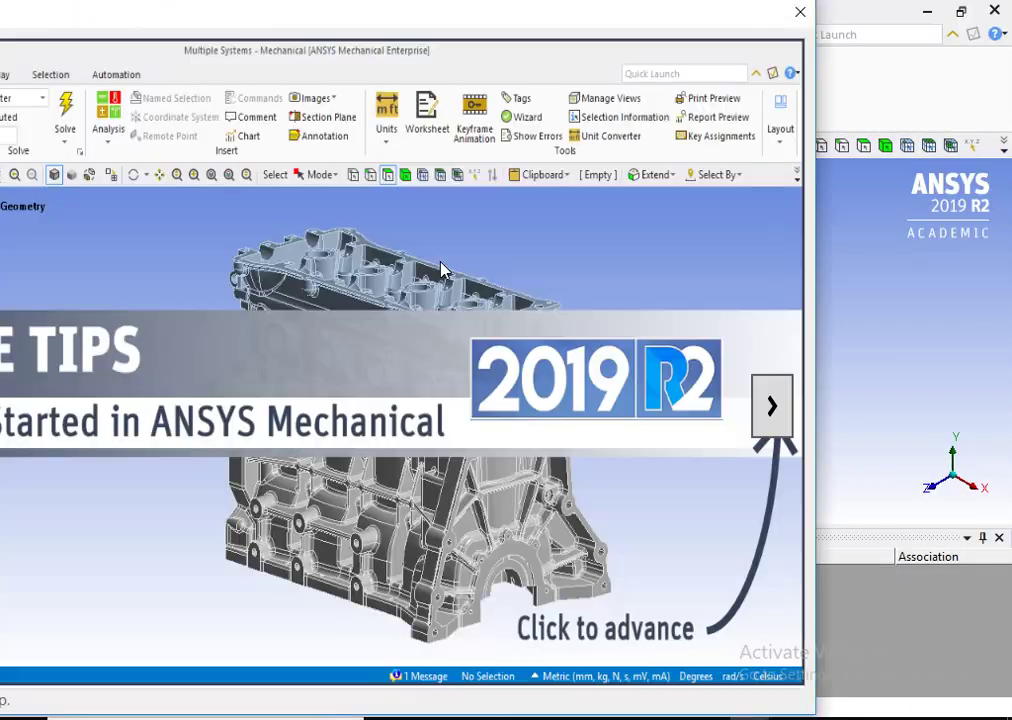
click(798, 27)
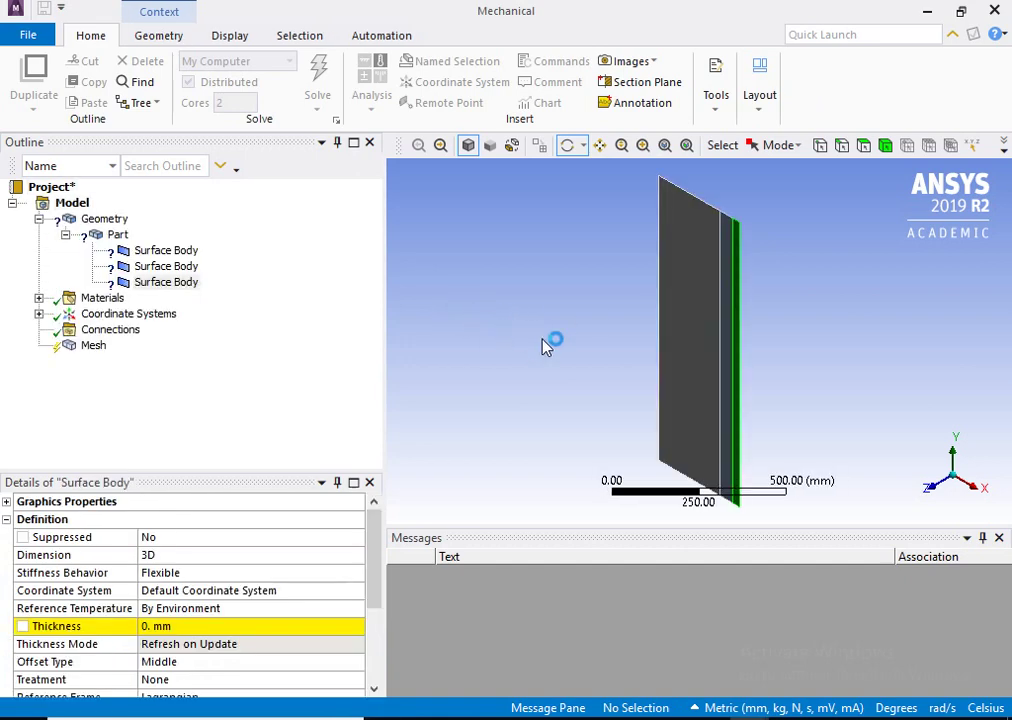
click(936, 491)
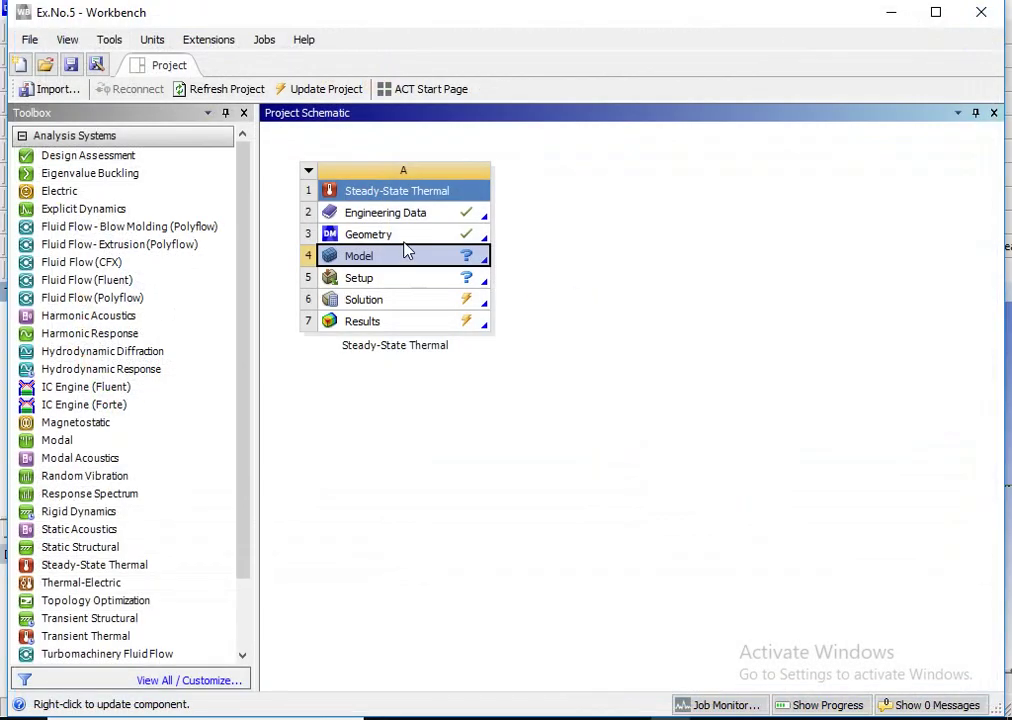
Set the Geometry cell's analysis type to 2D in its properties and close the properties view
click(404, 240)
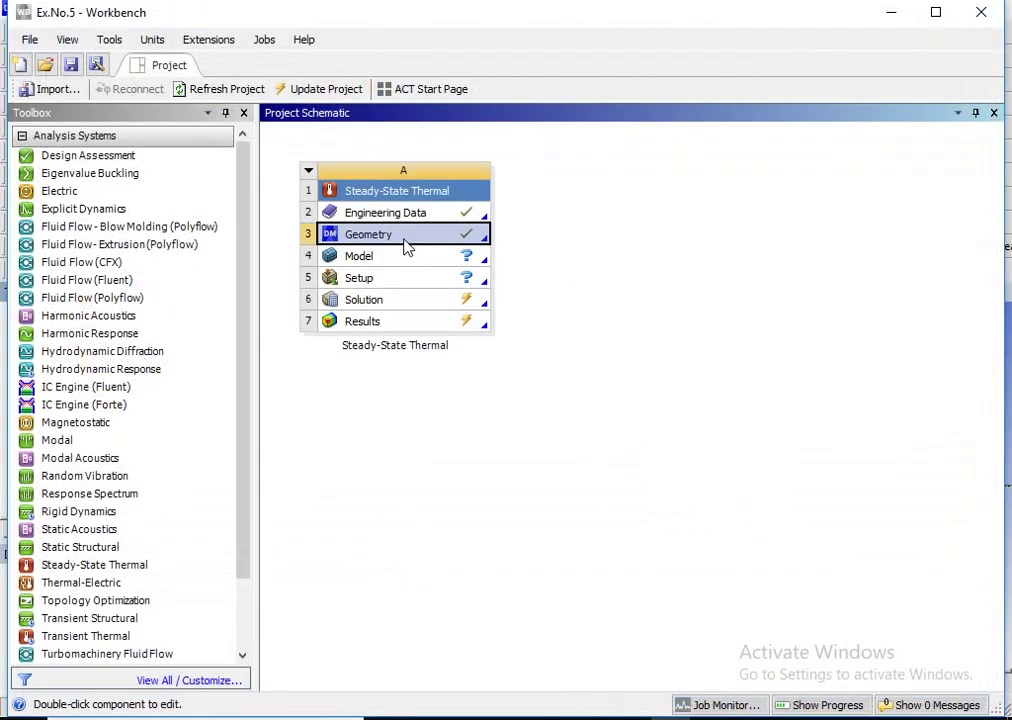
right_click(406, 247)
click(476, 499)
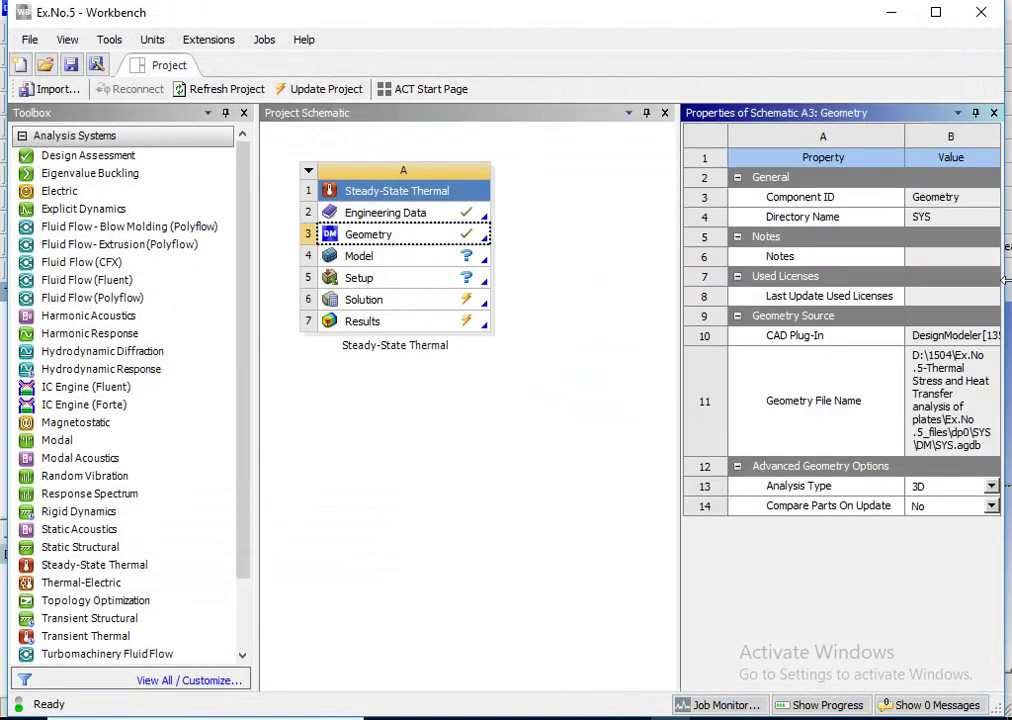
click(990, 486)
click(935, 518)
click(498, 386)
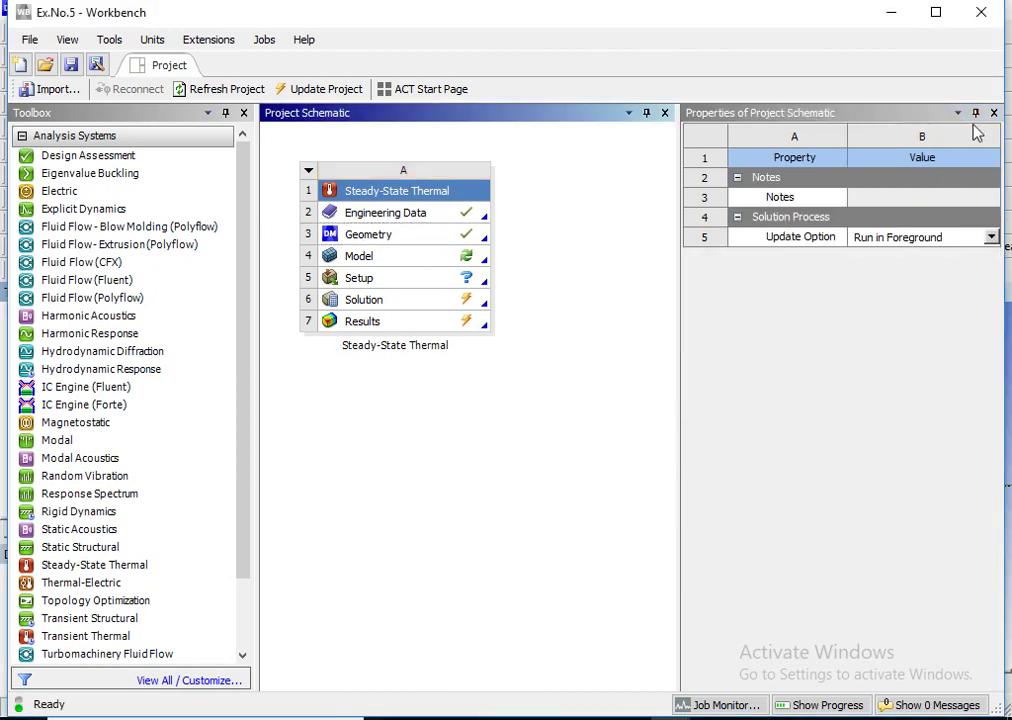
click(993, 112)
Reopen the Model cell in Mechanical with the changed geometry settings and dismiss the usage tips
right_click(429, 265)
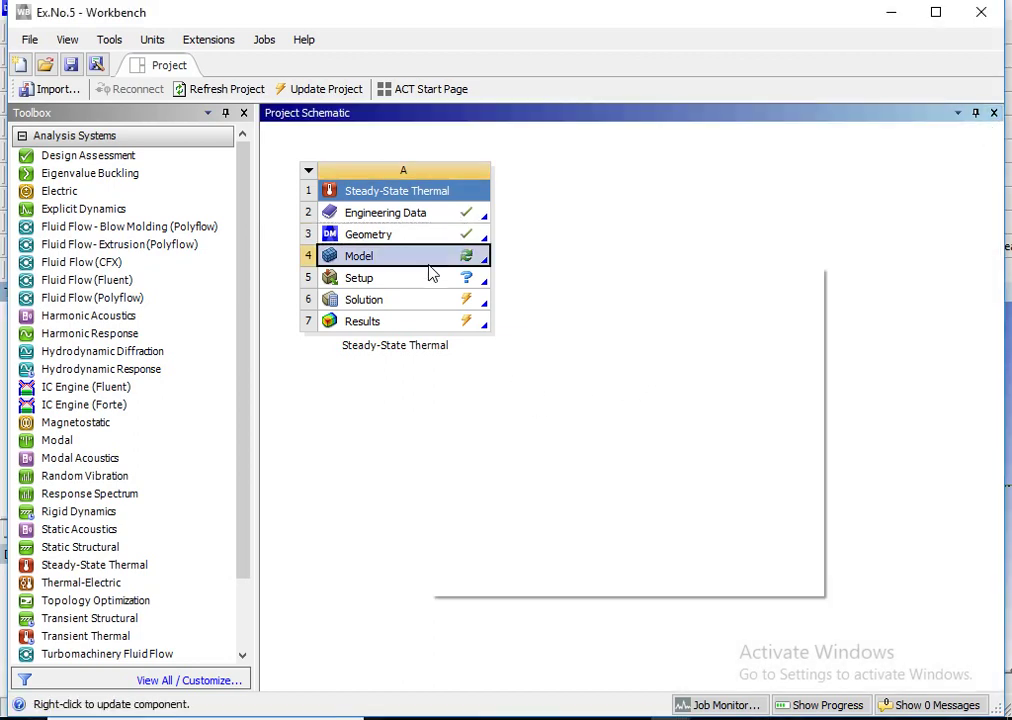
click(575, 274)
click(562, 416)
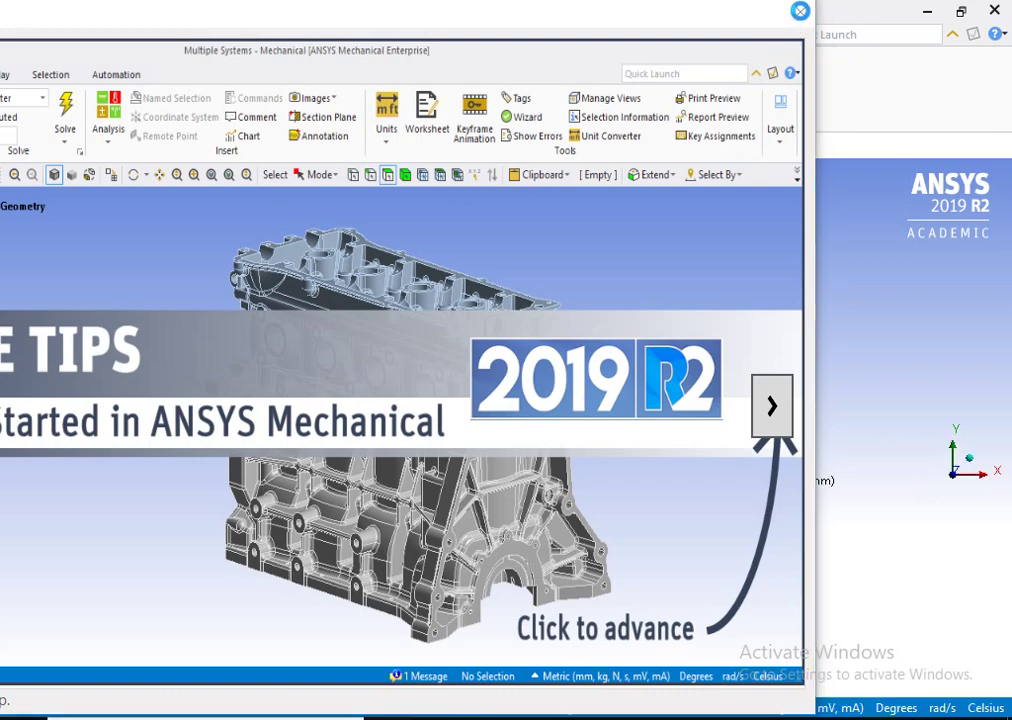
click(800, 11)
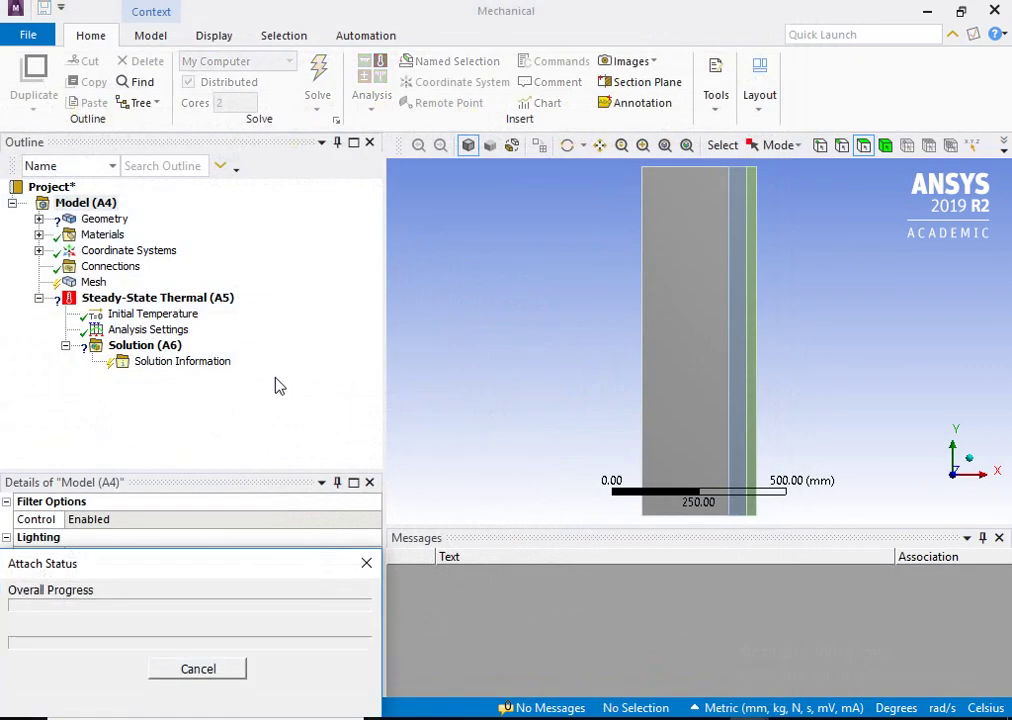
Expand the geometry part and assign material M1 to the first surface body, the widest layer
click(38, 219)
click(65, 234)
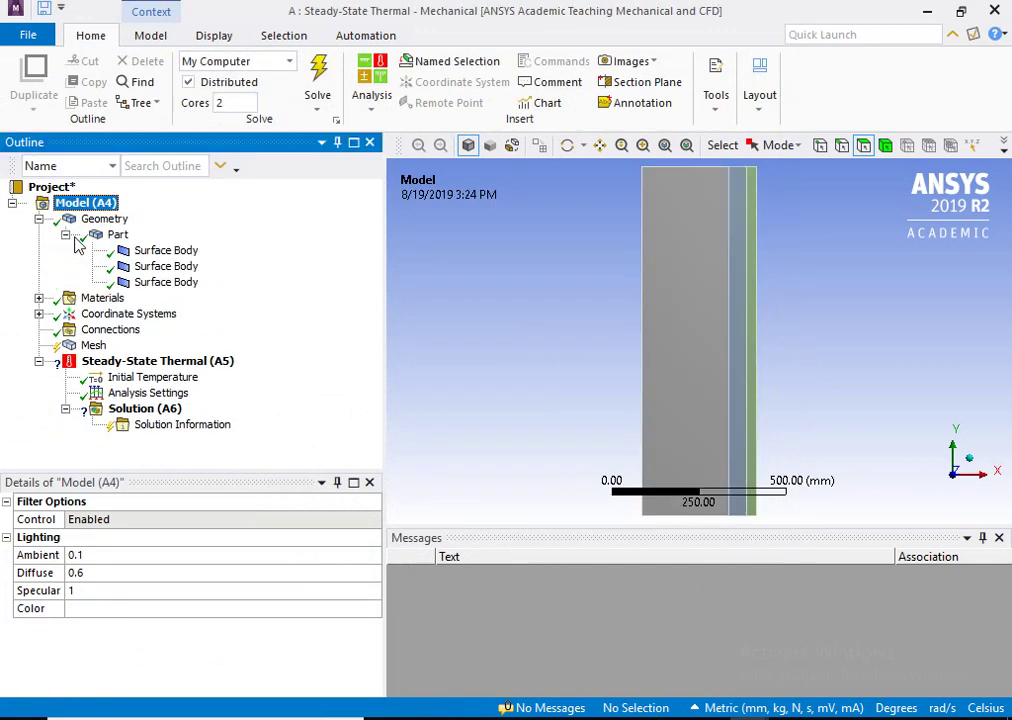
click(166, 250)
scroll(305, 617, down, 3)
click(339, 595)
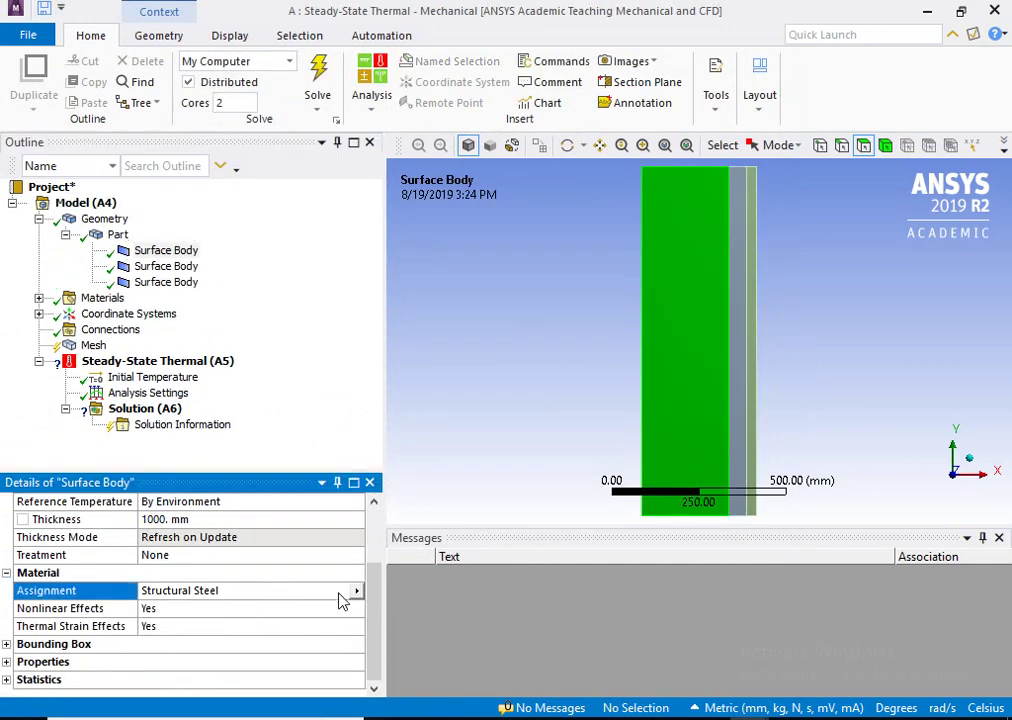
click(355, 592)
click(442, 392)
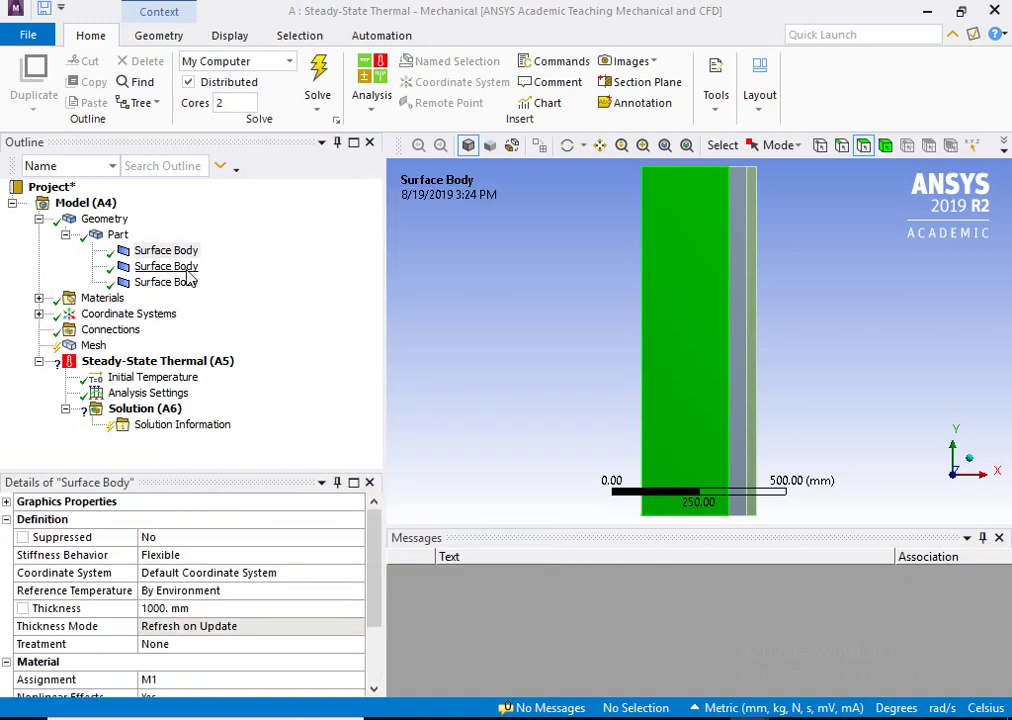
Assign material M2 to the second surface body, the middle layer
click(166, 266)
scroll(328, 630, down, 1)
click(355, 630)
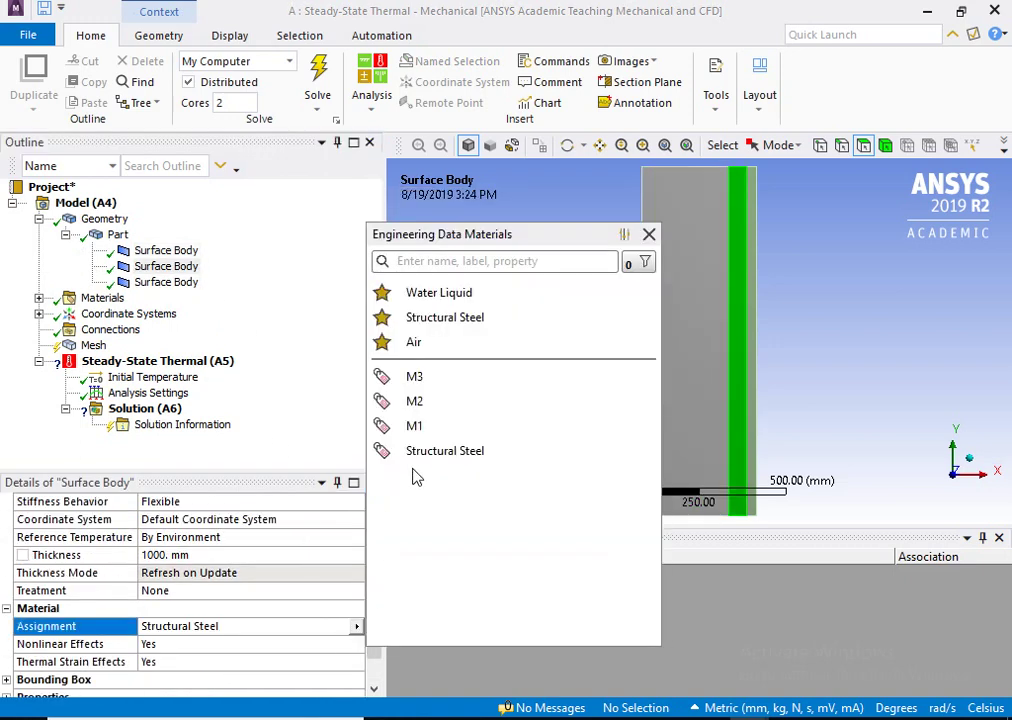
click(427, 404)
Assign material M3 to the third surface body, the thinnest layer
click(168, 284)
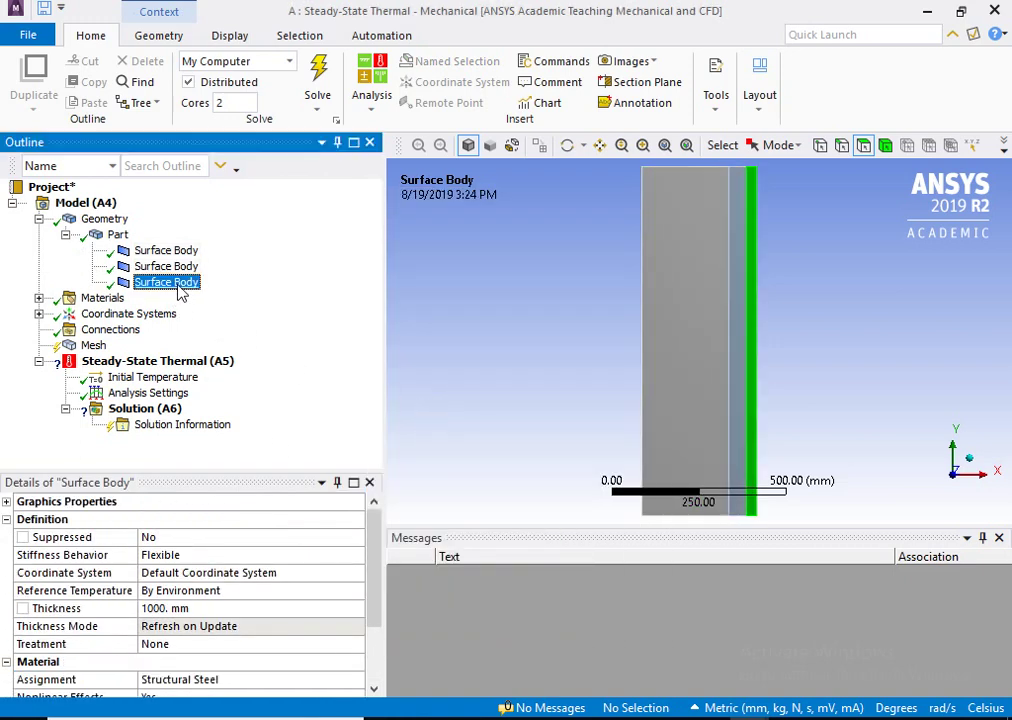
click(402, 618)
scroll(339, 645, down, 2)
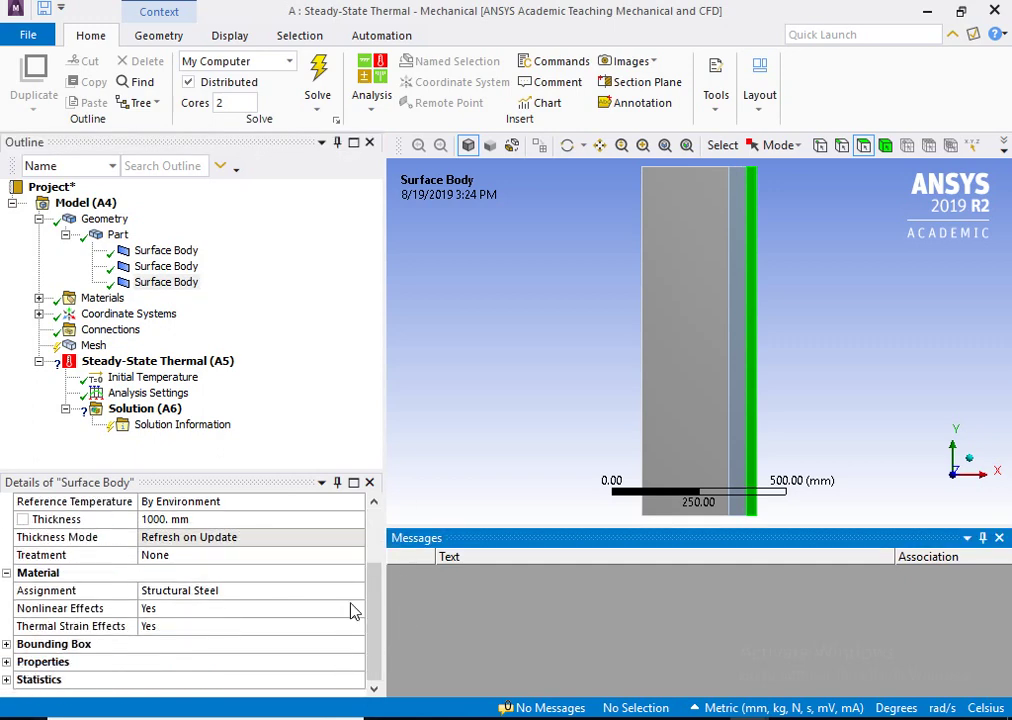
click(358, 591)
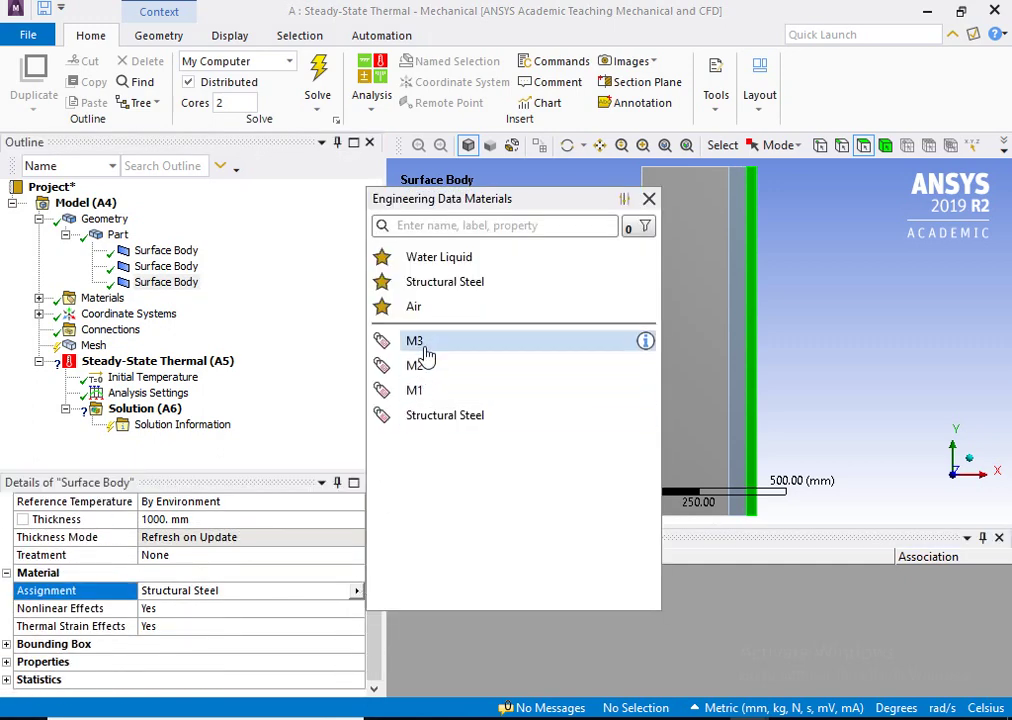
click(402, 358)
Generate the mesh for the three-layer part with the default settings
right_click(93, 345)
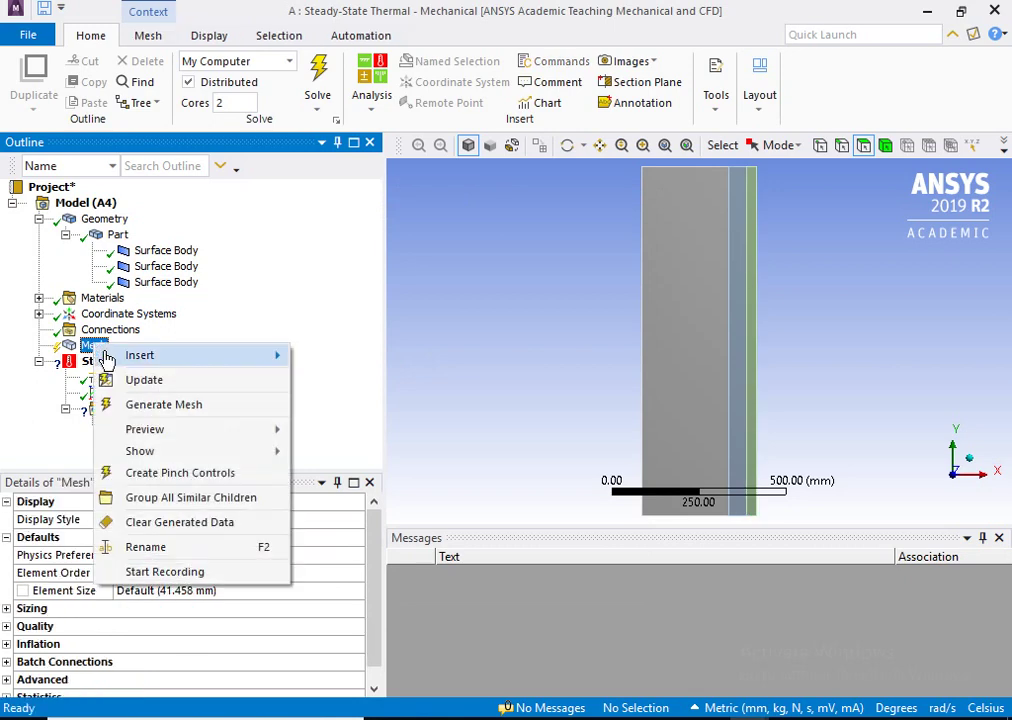
click(138, 407)
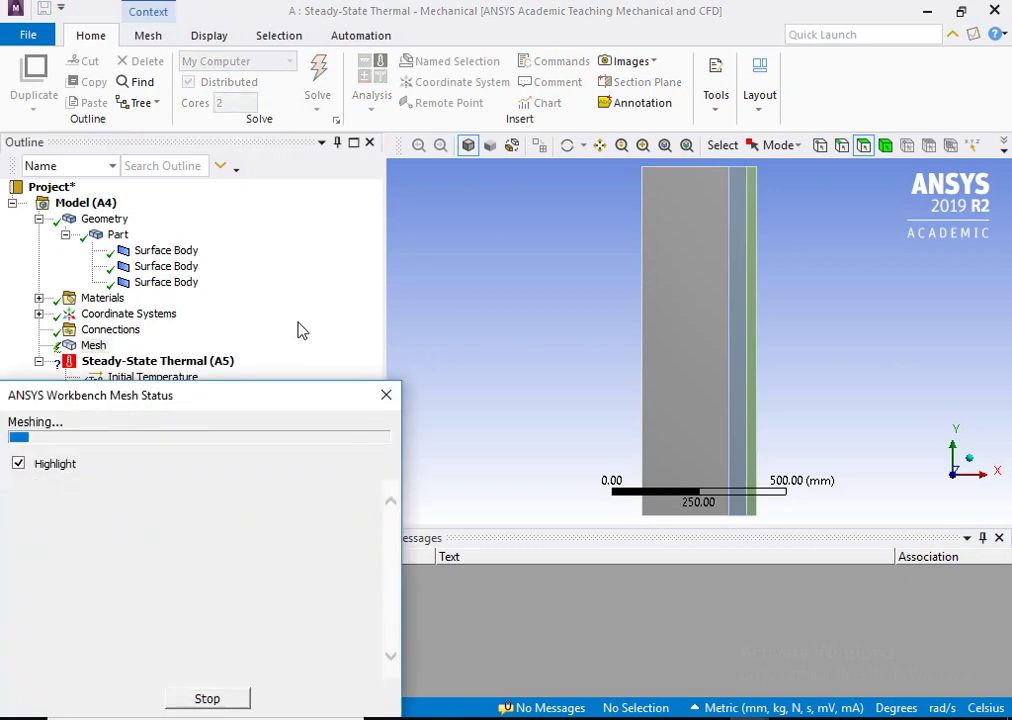
Set the temperature unit to Kelvin and the unit system to Metric (m, kg, N, s, V, A)
click(718, 115)
click(546, 170)
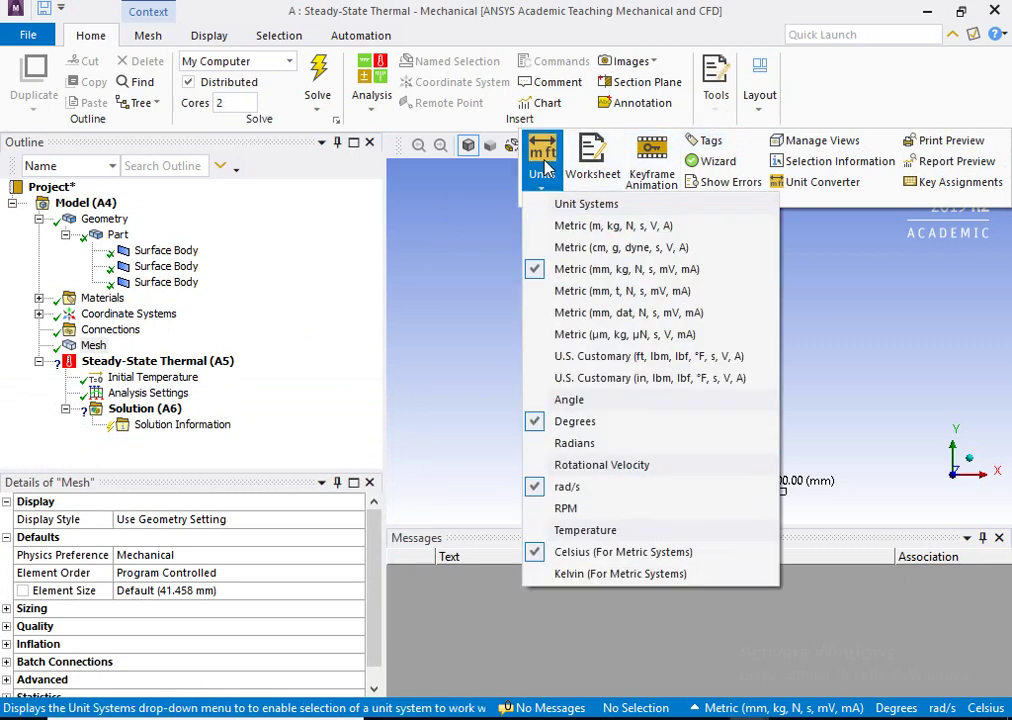
click(598, 574)
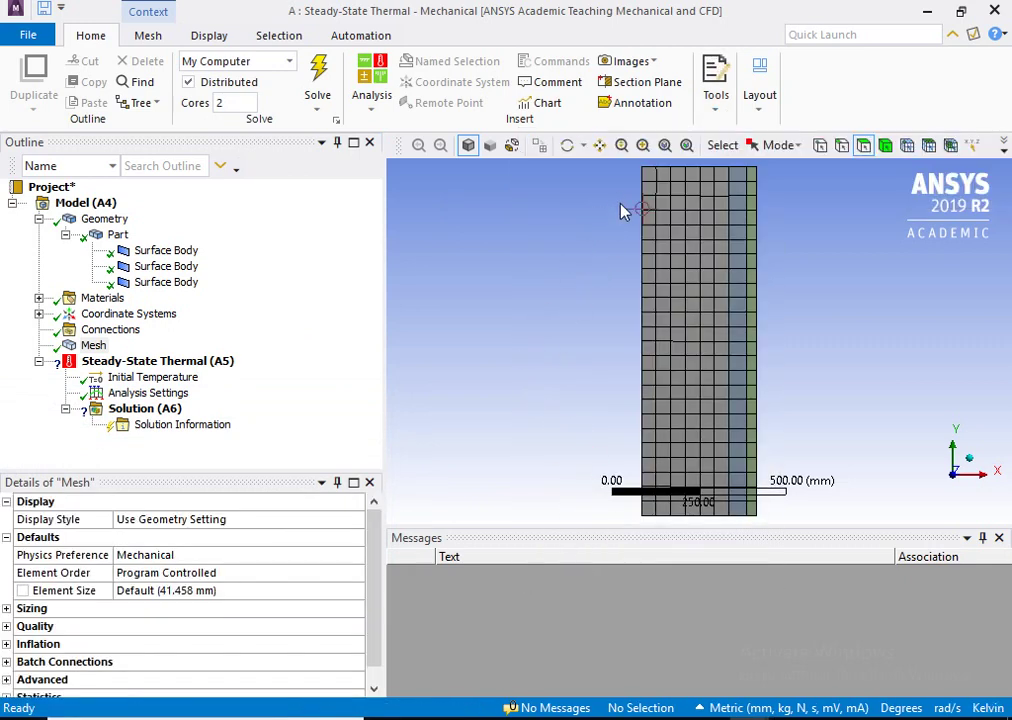
click(716, 82)
click(542, 162)
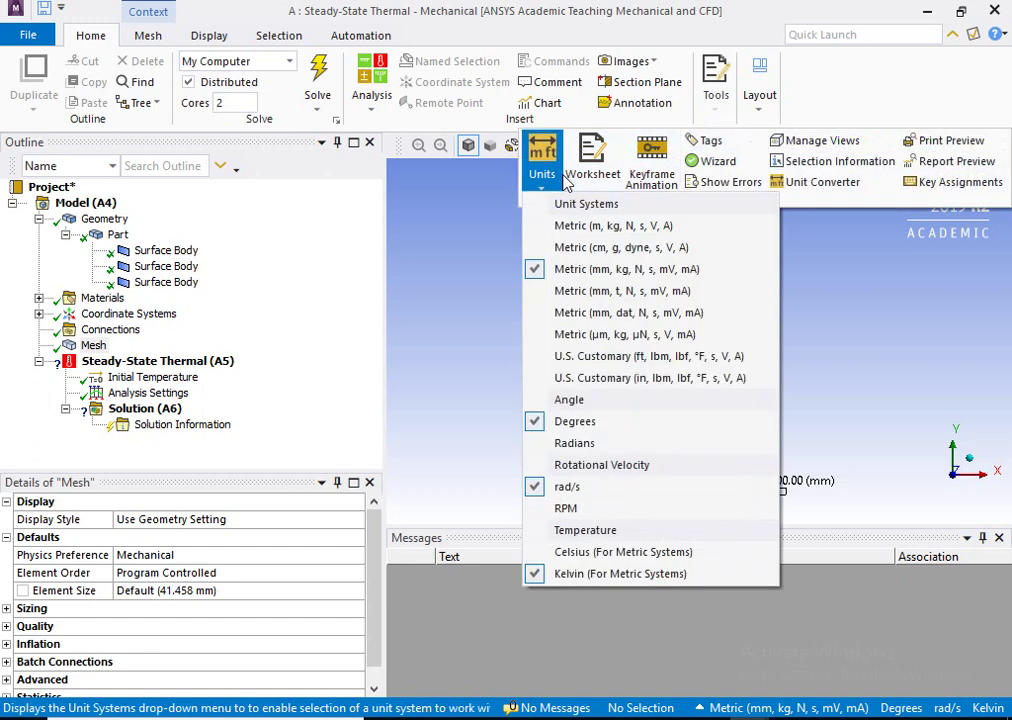
click(584, 226)
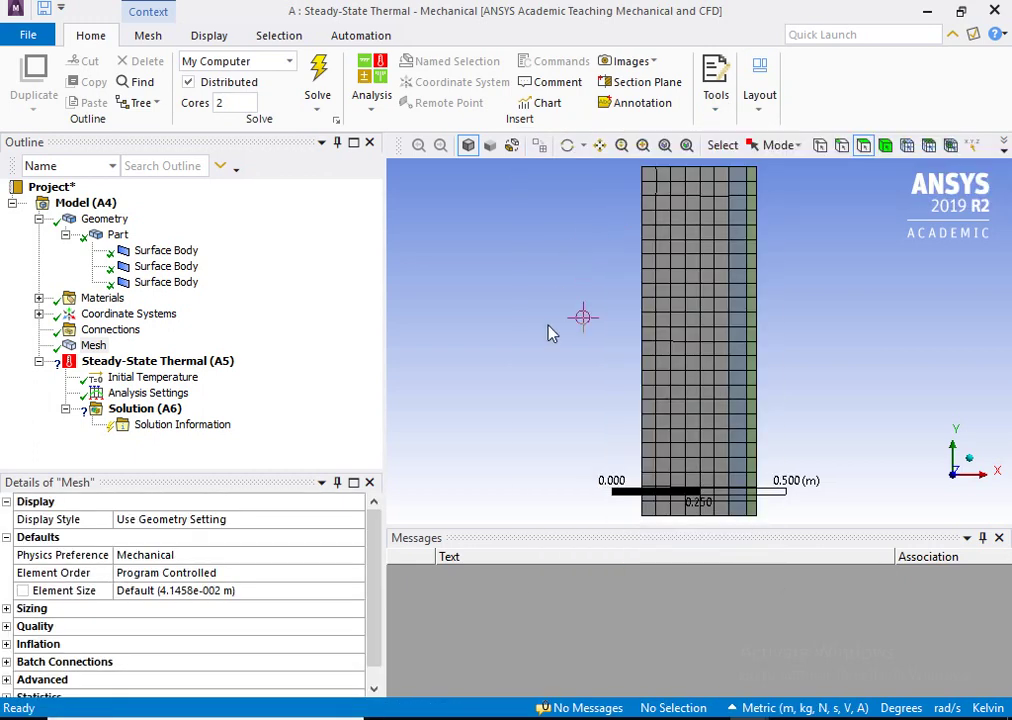
Apply a temperature boundary condition of 873 K to the outer vertical edge of the thickest layer
click(124, 362)
right_click(124, 362)
mouse_move(165, 380)
click(441, 386)
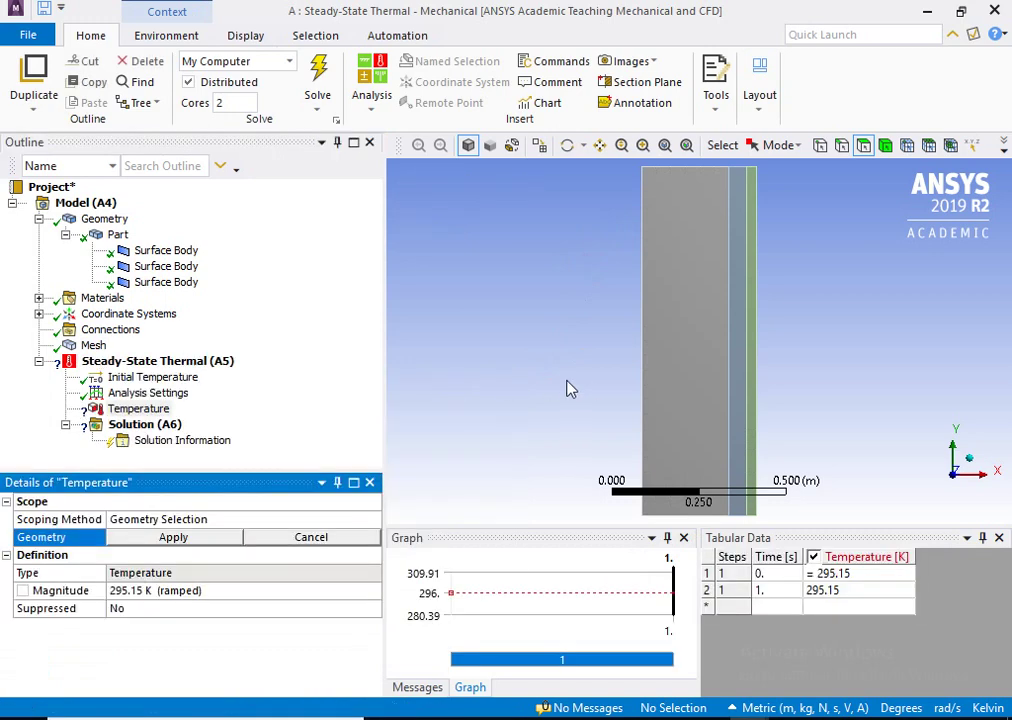
click(841, 145)
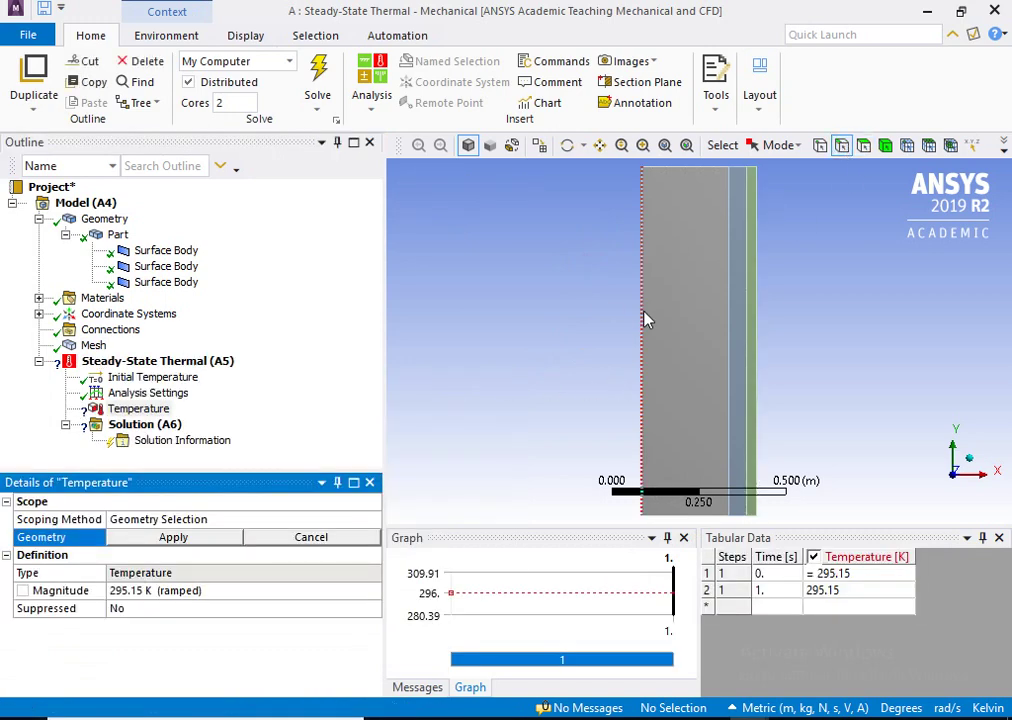
click(642, 311)
click(175, 538)
click(224, 591)
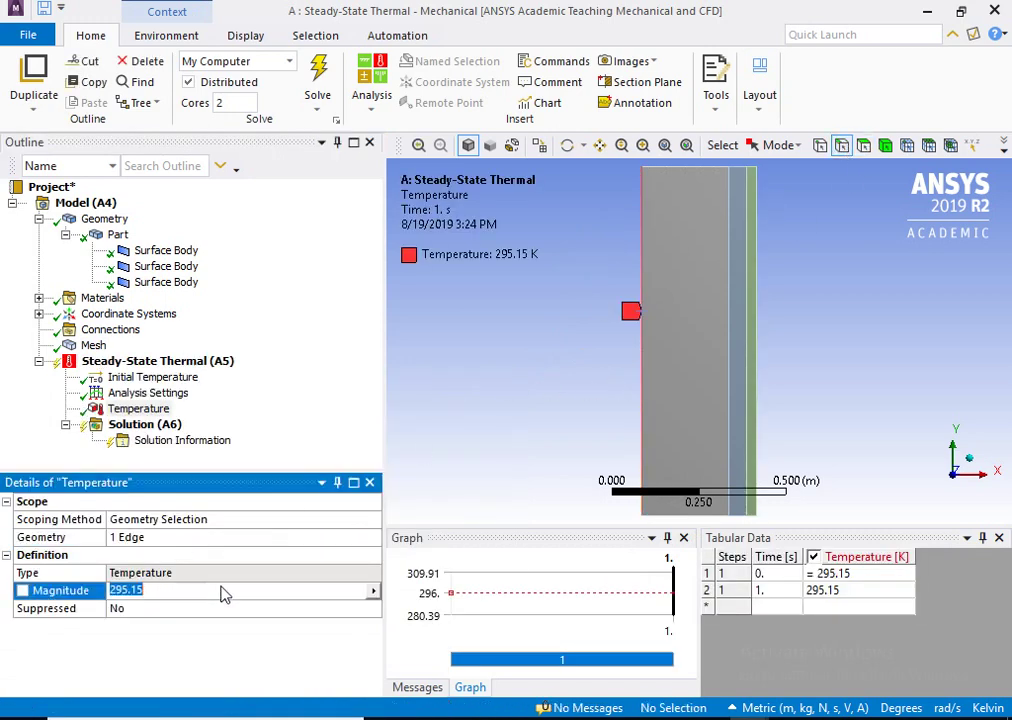
text(873)
key(Return)
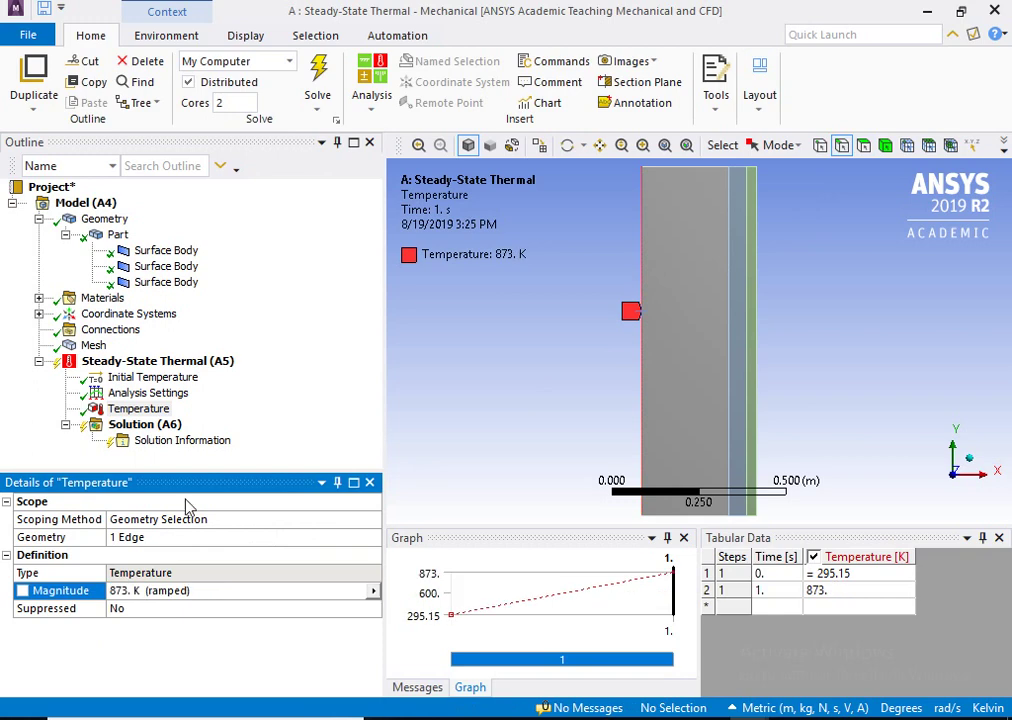
right_click(152, 361)
mouse_move(348, 379)
click(438, 371)
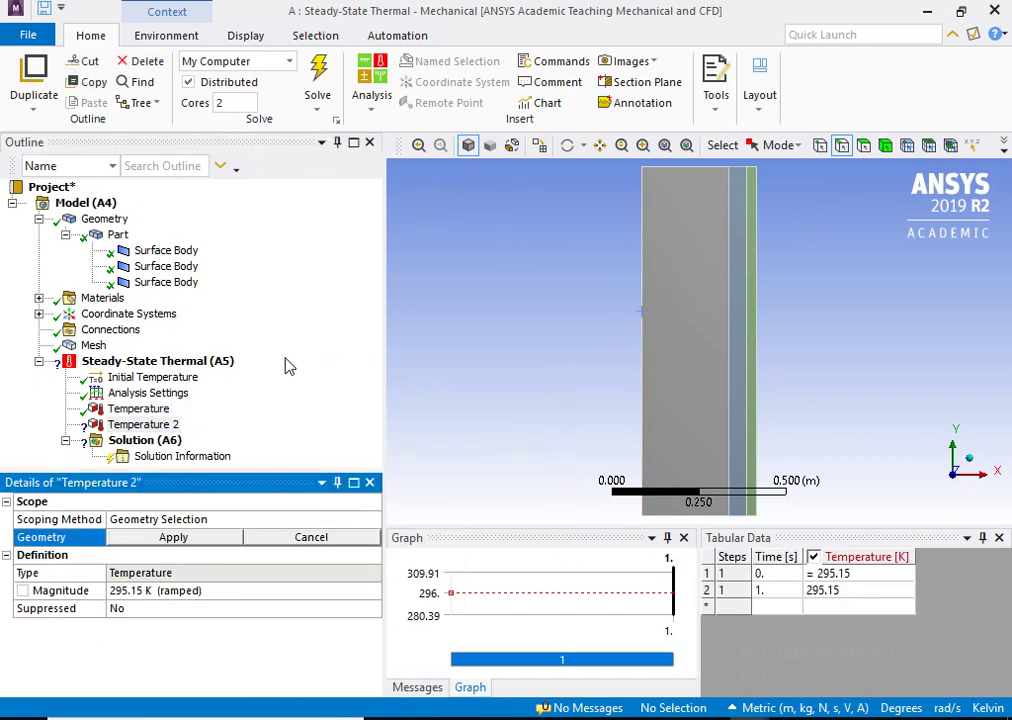
right_click(125, 428)
click(170, 558)
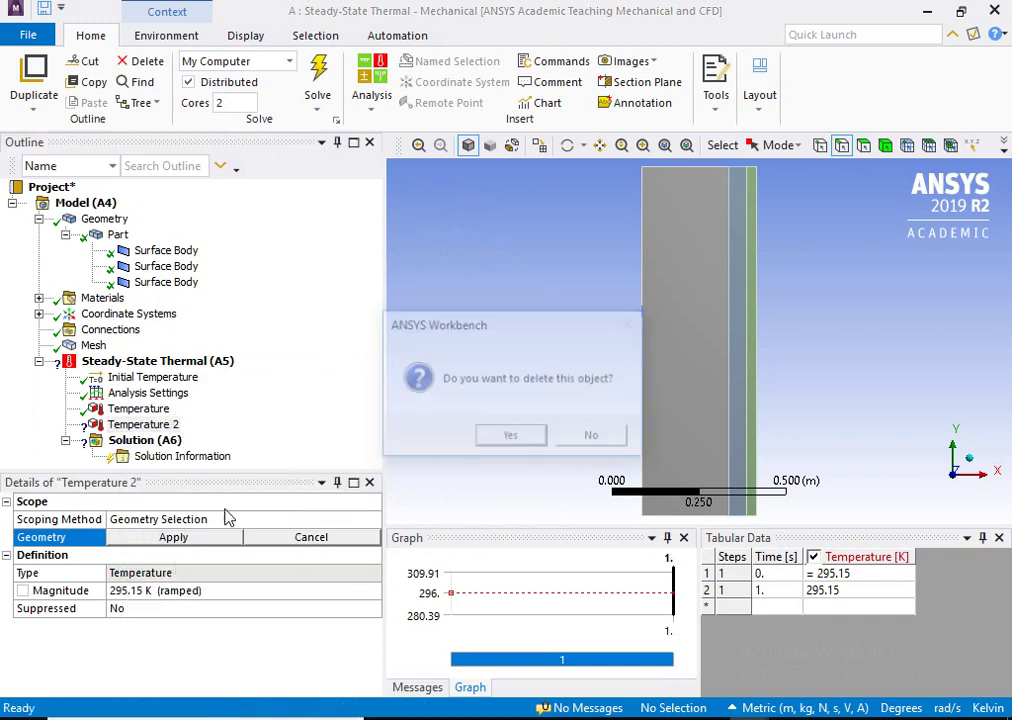
click(515, 442)
Add a convection boundary condition on the outer vertical edge of the thinnest layer
right_click(169, 368)
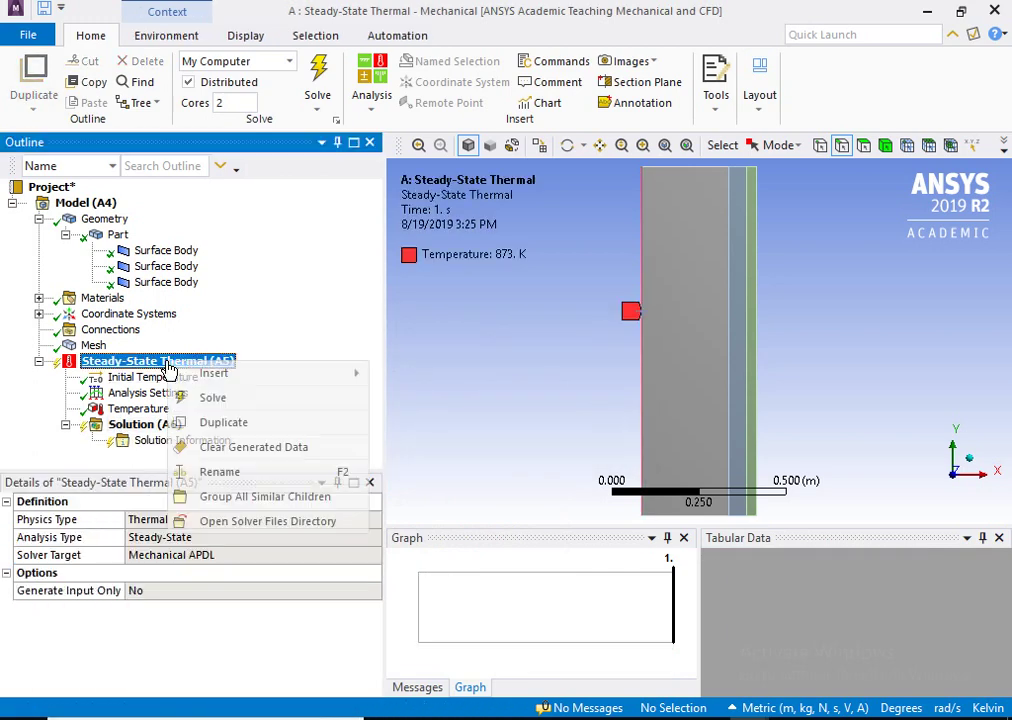
mouse_move(210, 370)
click(420, 396)
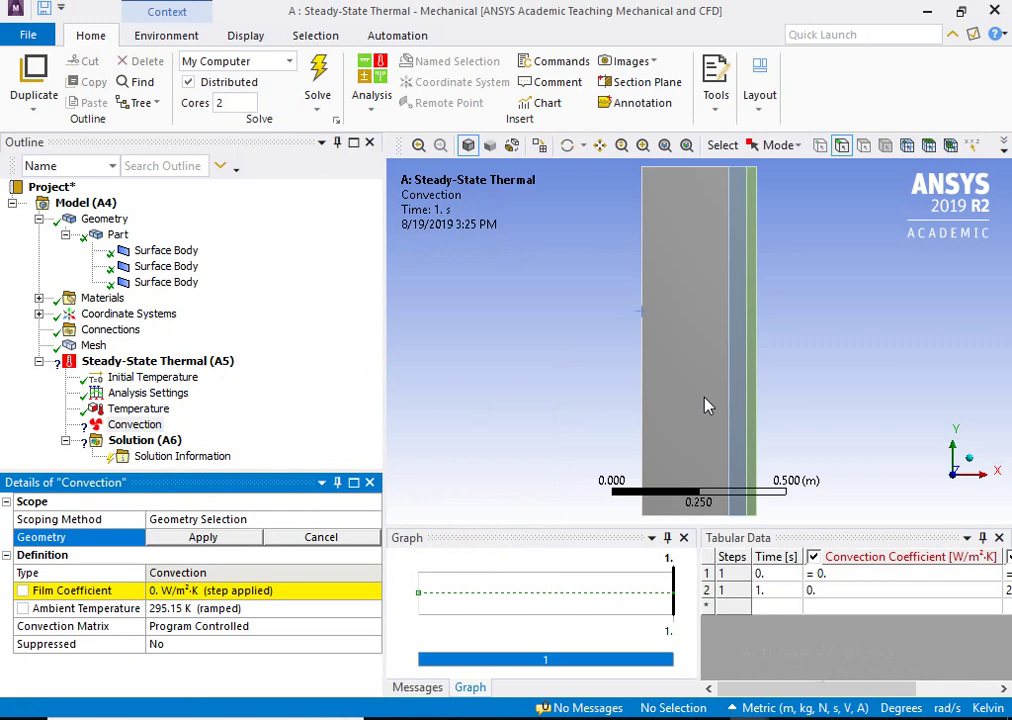
click(757, 403)
click(211, 538)
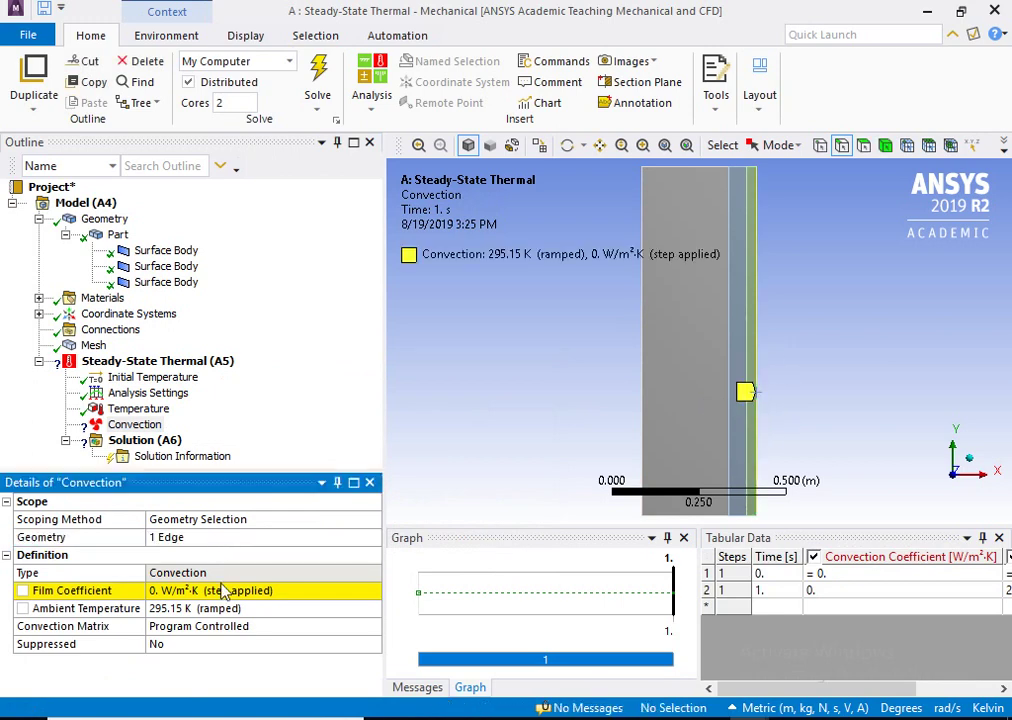
Set the convection's film coefficient to 45 W/m²·K and its ambient temperature to 303 K
click(222, 591)
key(Return)
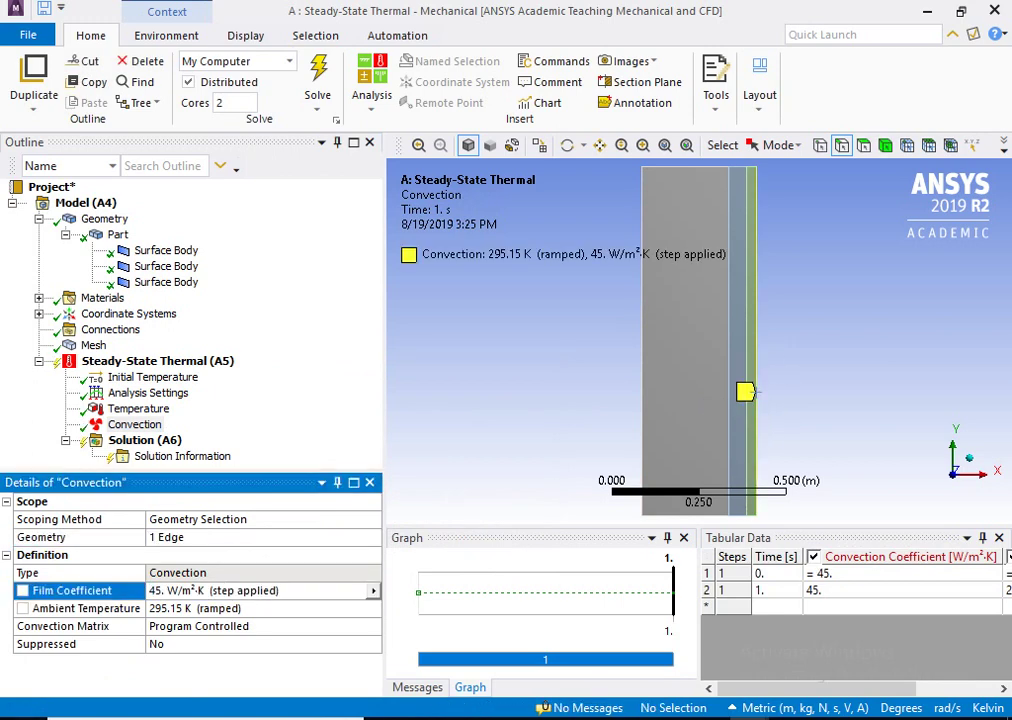
click(228, 612)
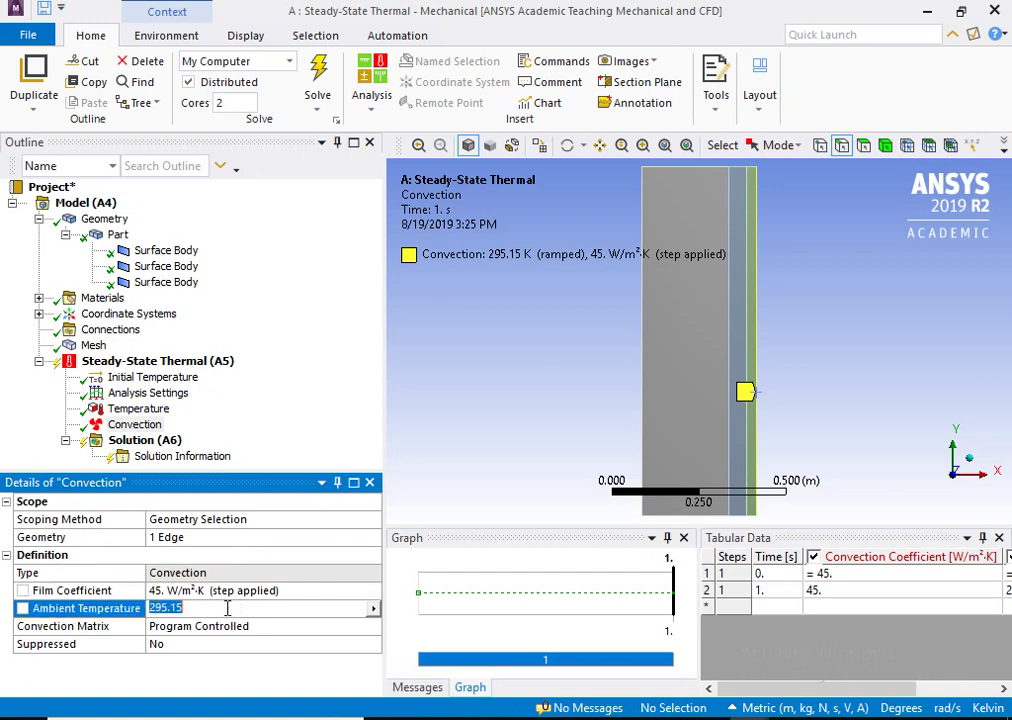
text(303)
key(Return)
Solve the steady-state thermal analysis
right_click(150, 361)
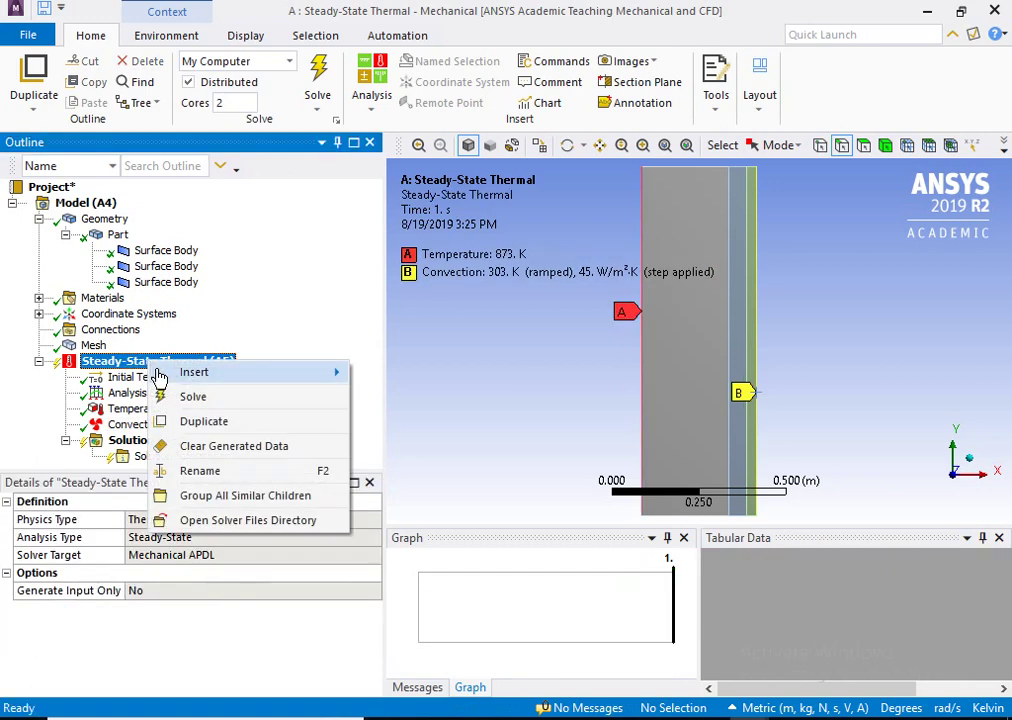
key(Escape)
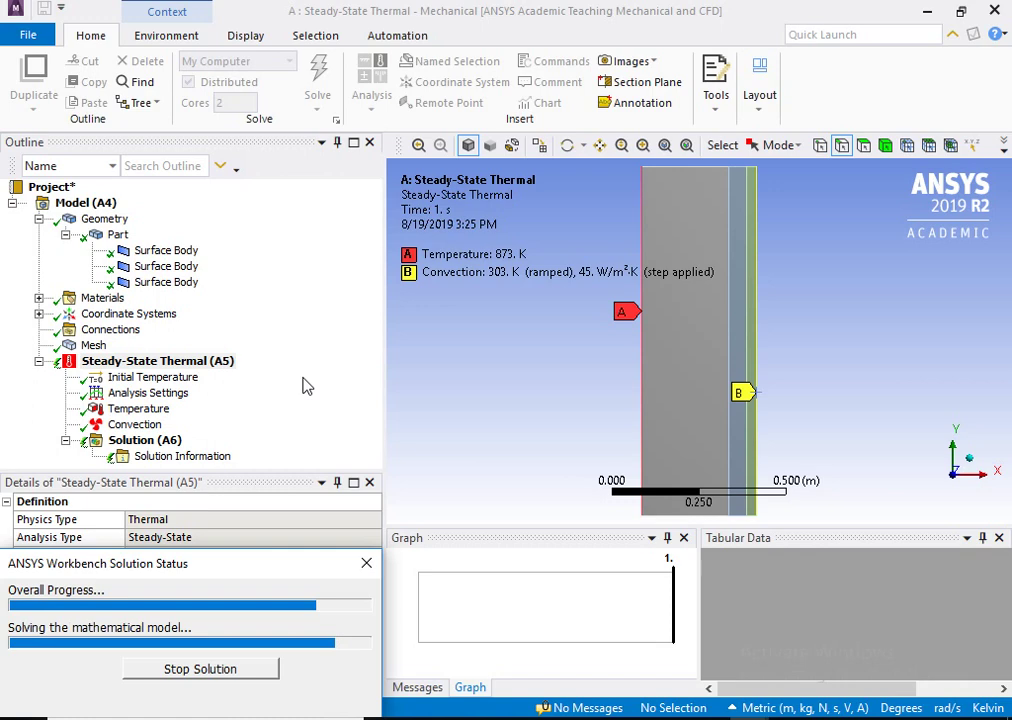
Insert a temperature probe into the solution results
right_click(168, 443)
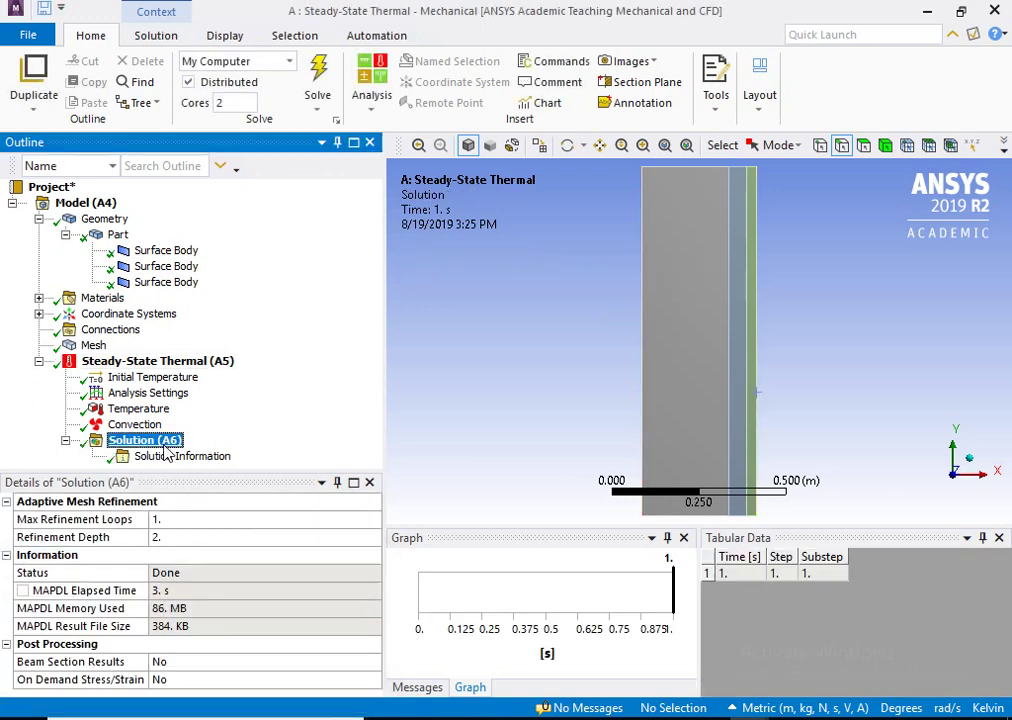
mouse_move(468, 470)
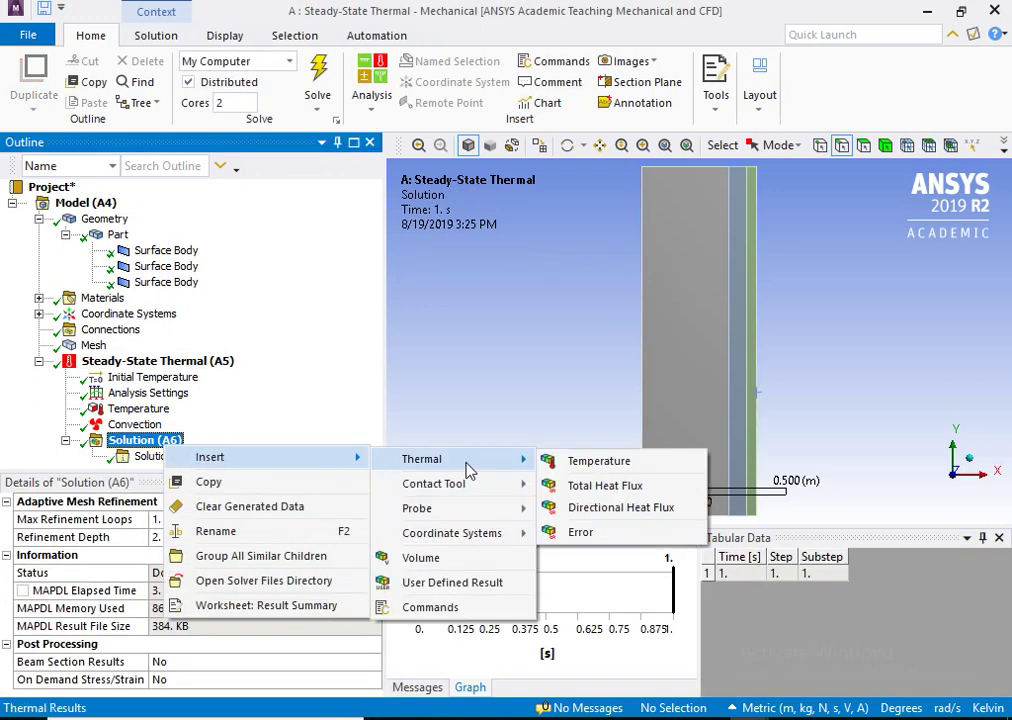
mouse_move(468, 511)
click(552, 511)
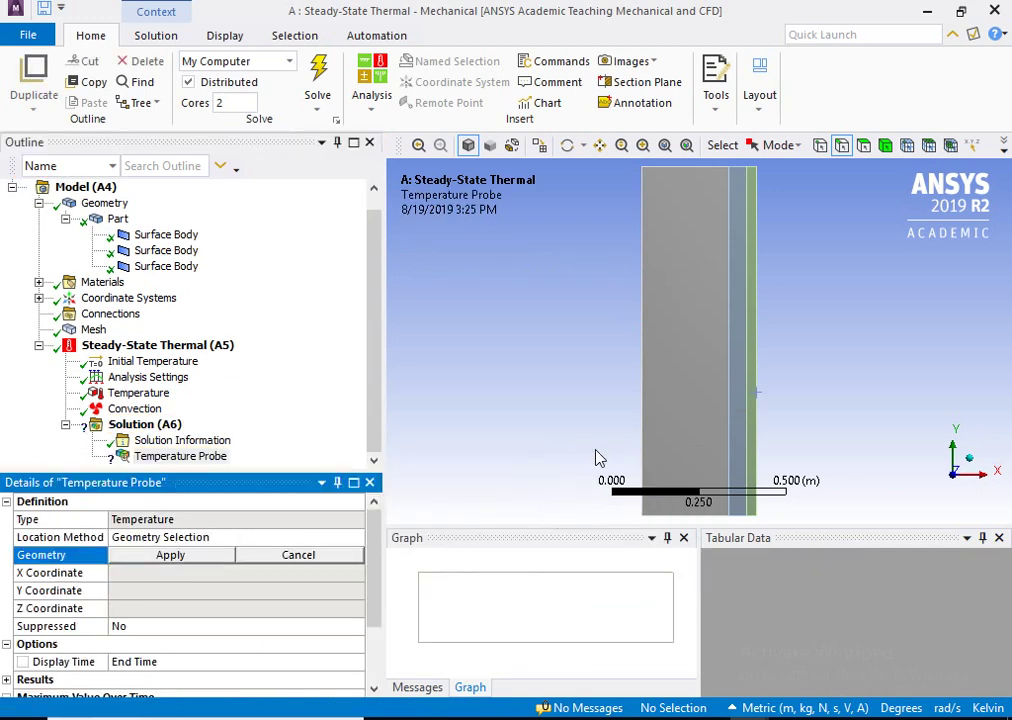